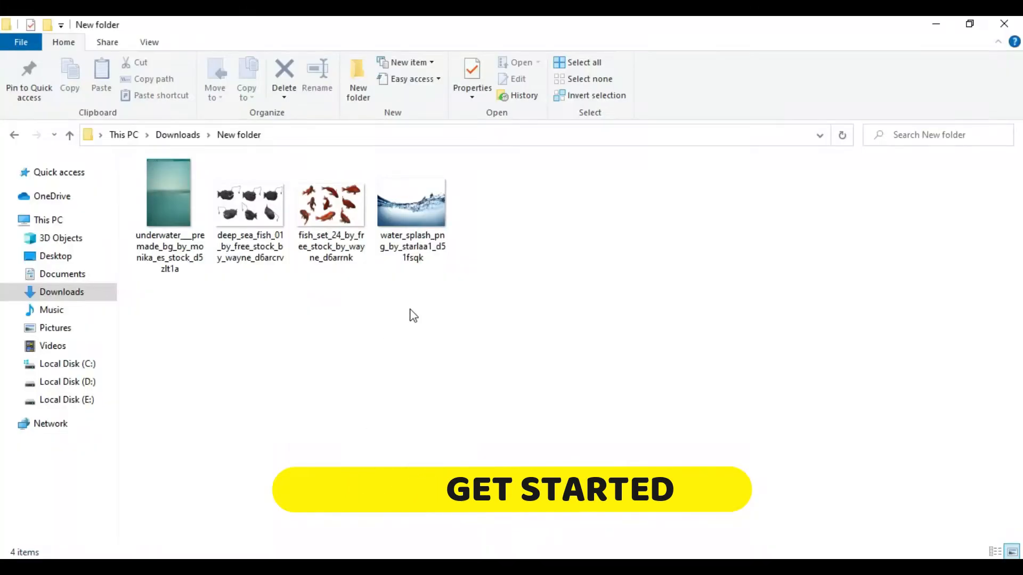
Step: Place the underwater premade background image from the Downloads folder over the bubble and scale it to about 134%
drag(176, 213, 560, 573)
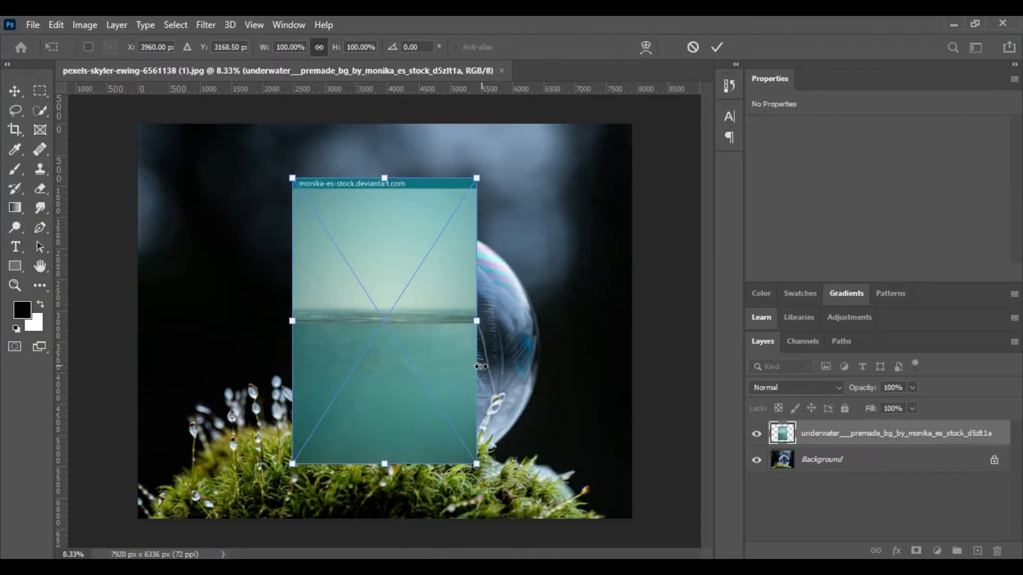
drag(481, 322, 542, 343)
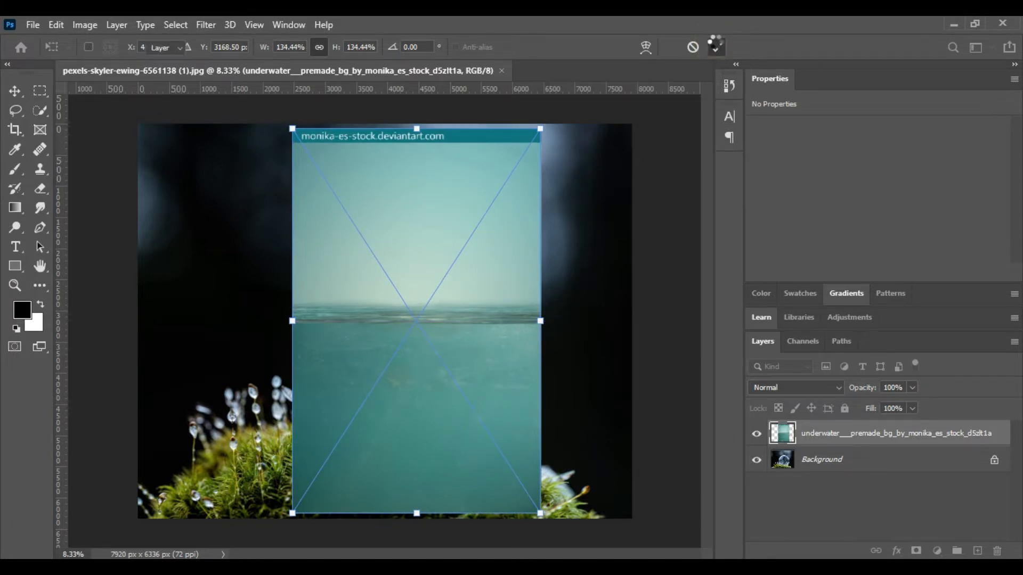
key(Return)
Step: Set the underwater layer's blend mode to Multiply and add a layer mask to it
click(810, 384)
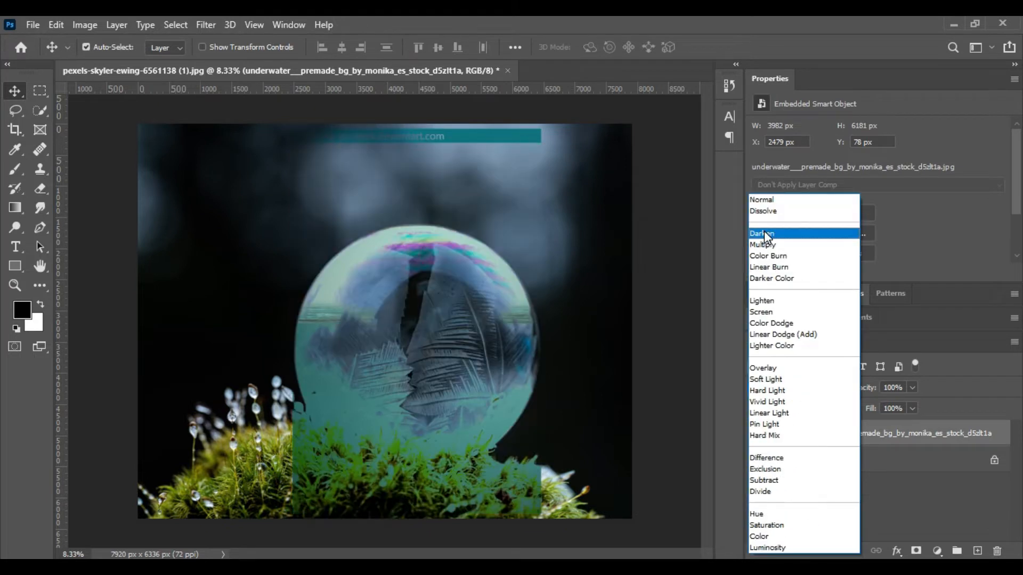
click(760, 244)
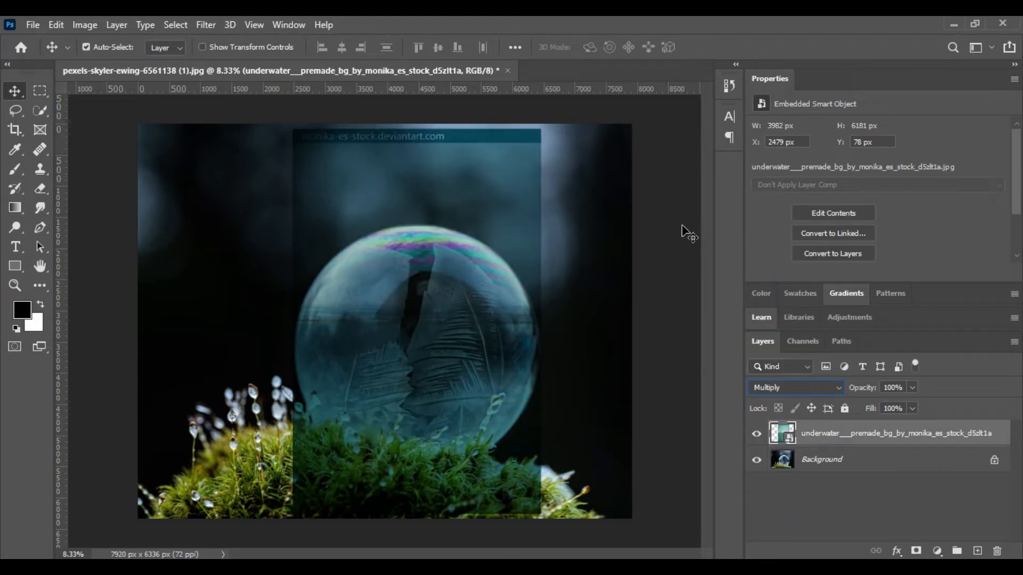
click(916, 551)
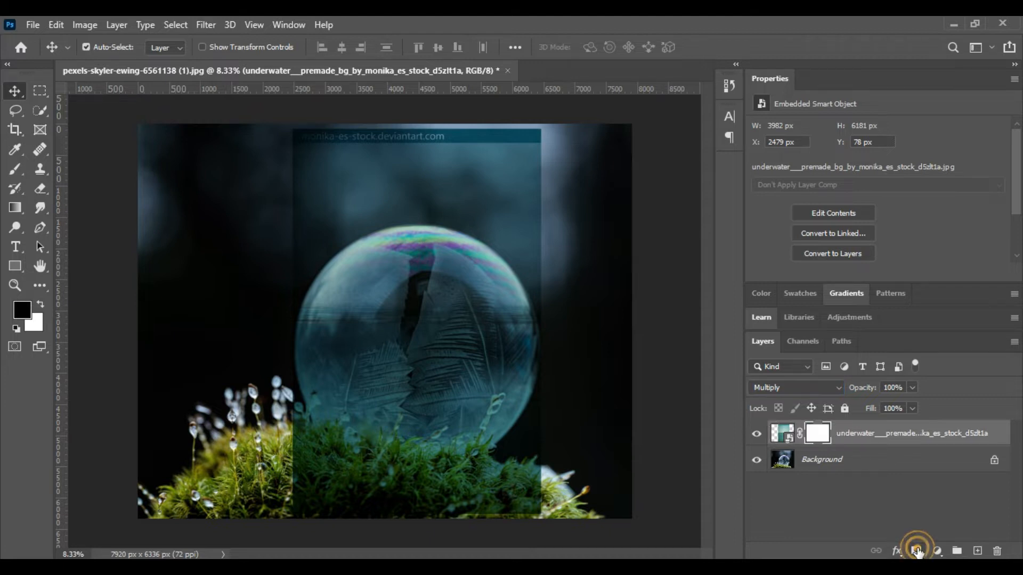
Step: Paint black on the mask with a softened 1800 px Hard Round brush to hide the underwater image above and beside the bubble
click(15, 171)
right_click(392, 208)
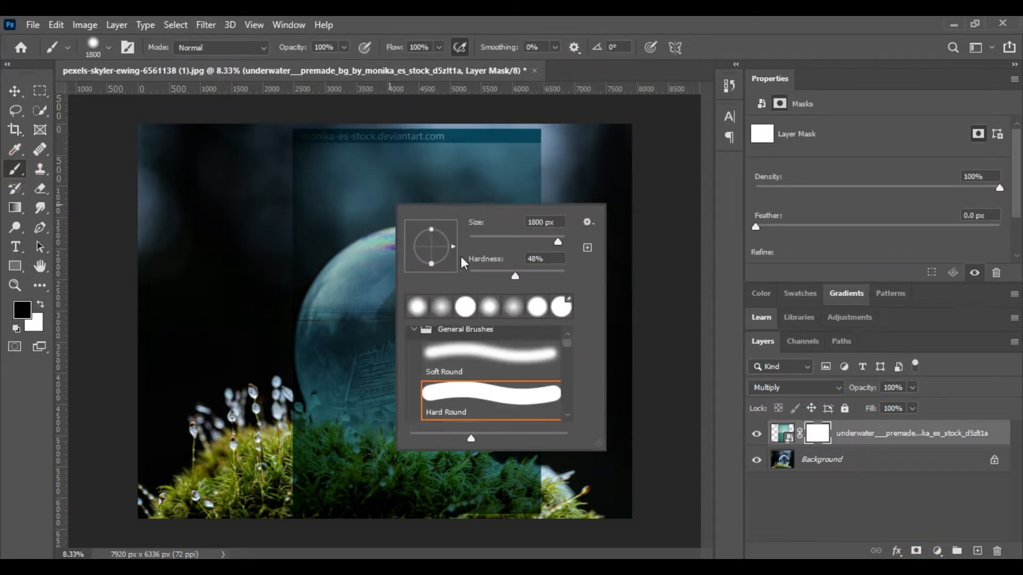
click(490, 276)
click(22, 400)
mouse_move(326, 163)
mouse_down()
mouse_move(424, 140)
mouse_move(340, 150)
mouse_move(530, 153)
mouse_move(544, 167)
mouse_up()
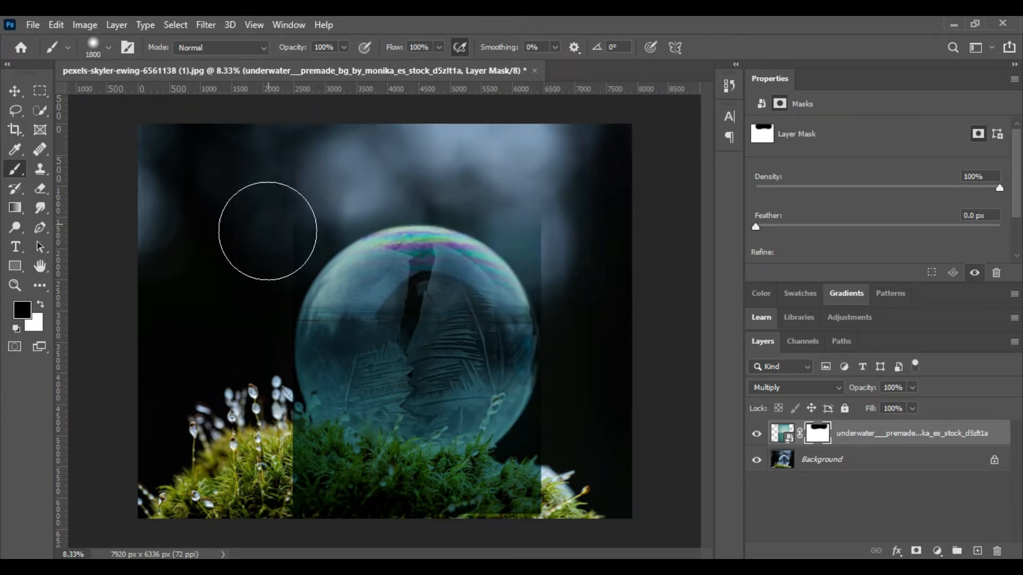
mouse_move(267, 231)
mouse_down()
mouse_move(380, 174)
mouse_move(491, 181)
mouse_move(554, 239)
mouse_move(305, 250)
mouse_move(636, 272)
mouse_up()
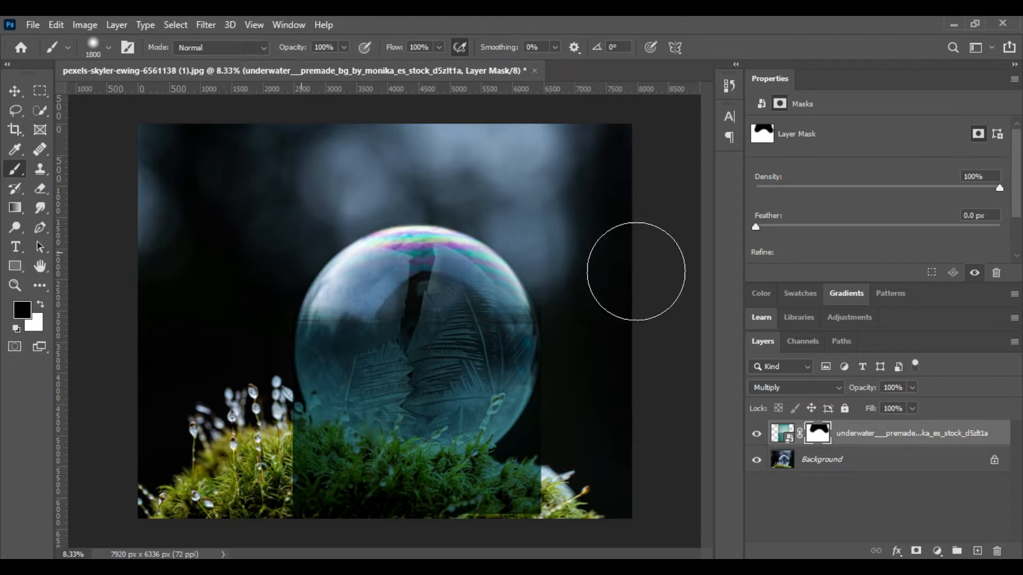
key(ctrl+z)
mouse_move(230, 265)
mouse_down()
mouse_move(251, 291)
mouse_move(269, 495)
mouse_move(407, 527)
mouse_move(548, 491)
mouse_up()
Step: Set the brush hardness to 40% and mask the underwater image off the moss below the bubble
right_click(587, 490)
drag(755, 356, 700, 363)
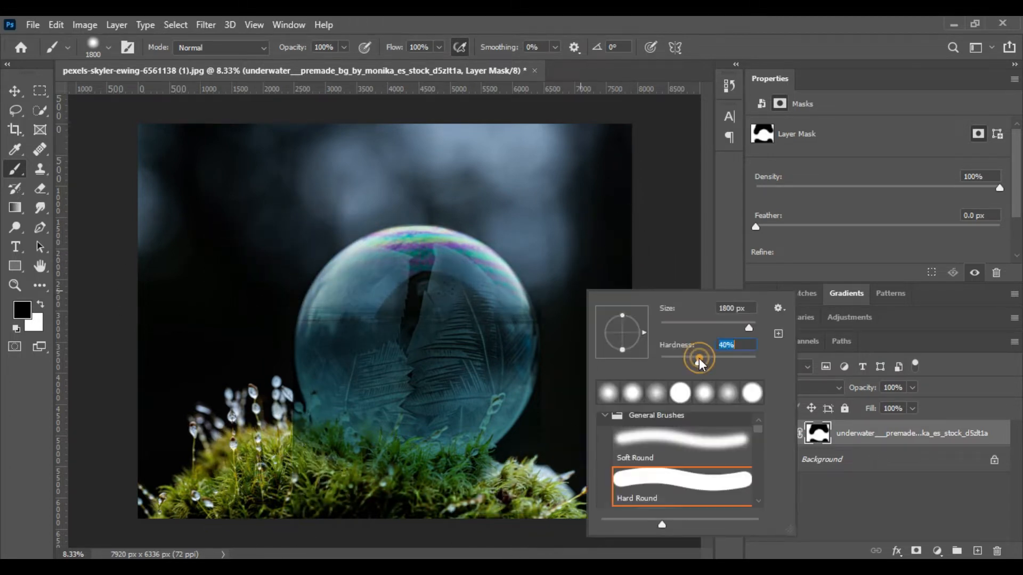
mouse_move(571, 443)
mouse_down()
mouse_move(587, 283)
mouse_move(592, 391)
mouse_move(537, 505)
mouse_up()
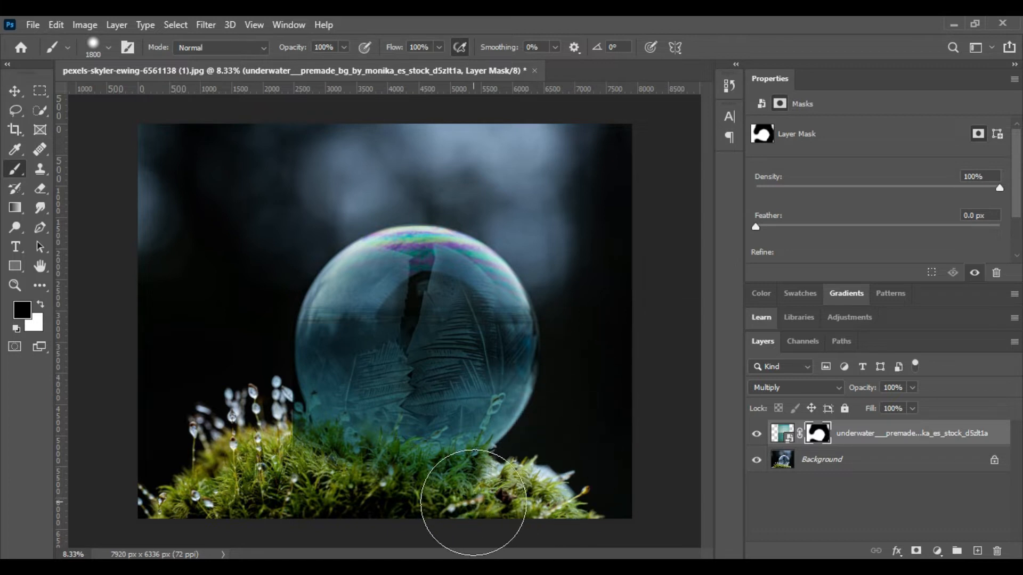
drag(474, 503, 467, 518)
mouse_move(242, 385)
mouse_down()
mouse_move(254, 441)
mouse_move(309, 502)
mouse_move(411, 521)
mouse_up()
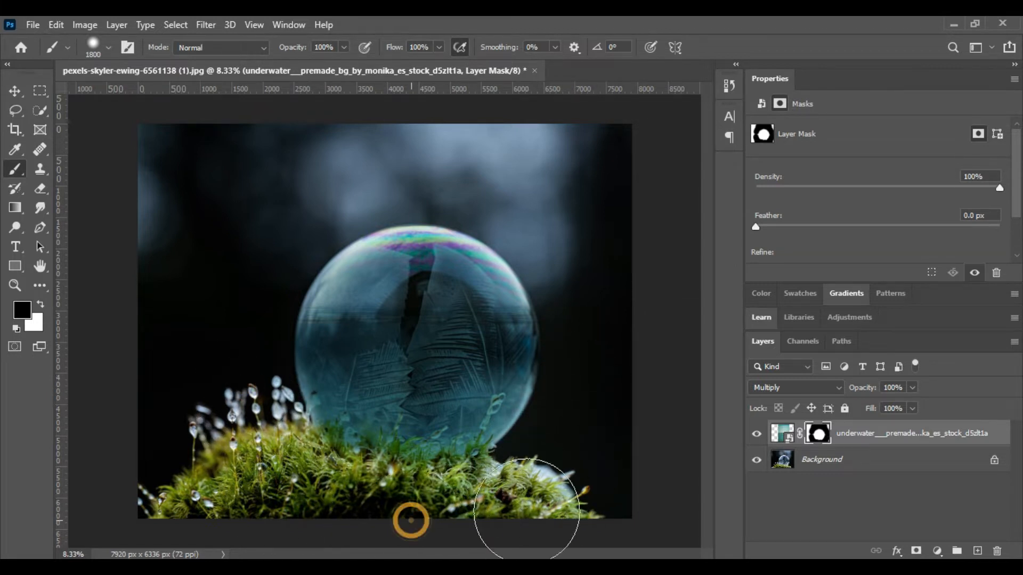
Step: Switch to white, set the brush hardness to 34%, and touch up the underwater layer's mask inside the bubble's lower-left area
key(z)
key(x)
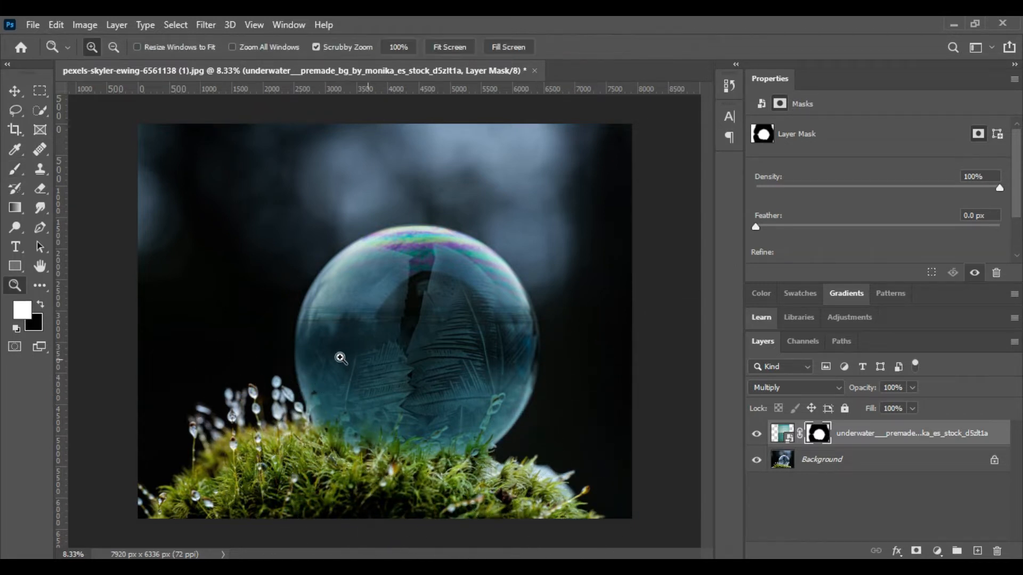
key(b)
click(353, 373)
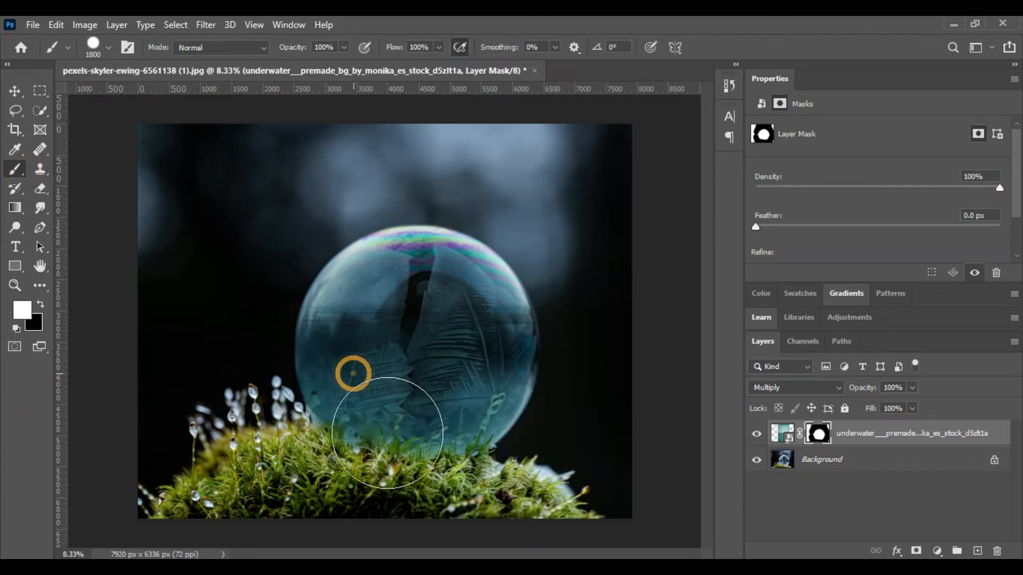
right_click(446, 349)
click(514, 384)
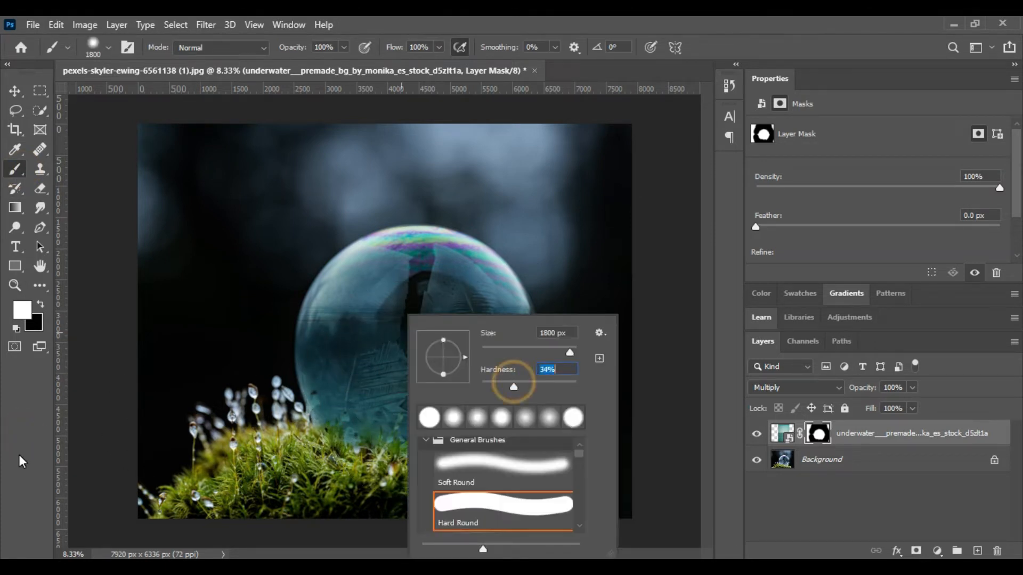
click(20, 461)
click(355, 379)
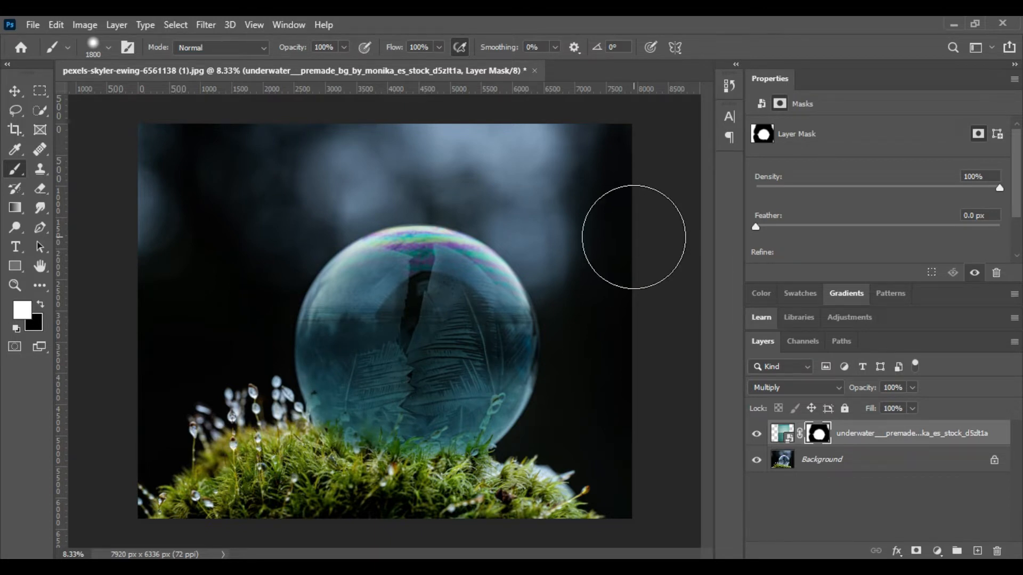
Step: Add a Levels adjustment layer above the Background and raise its black output level to about 139
click(859, 457)
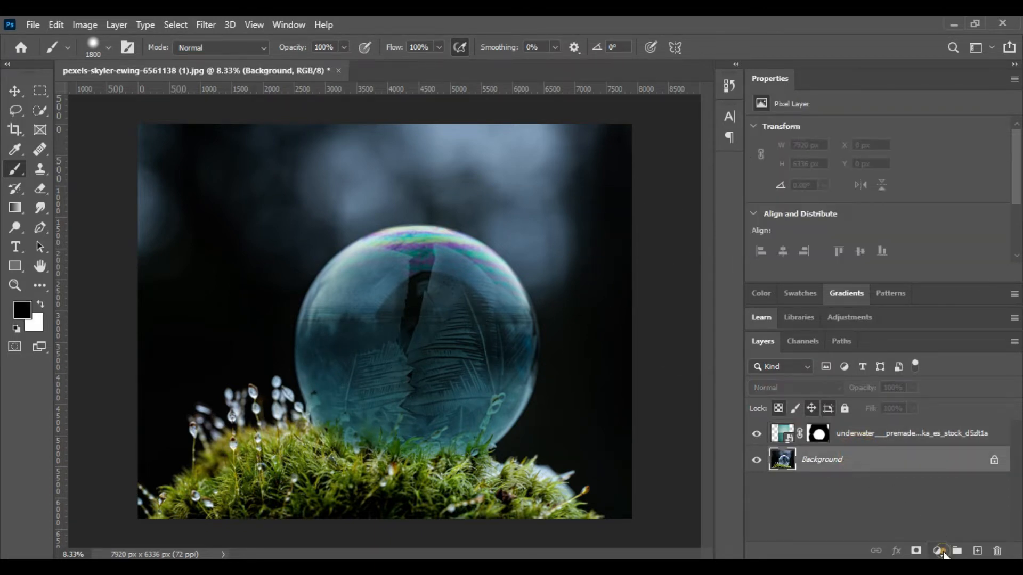
click(941, 552)
click(939, 342)
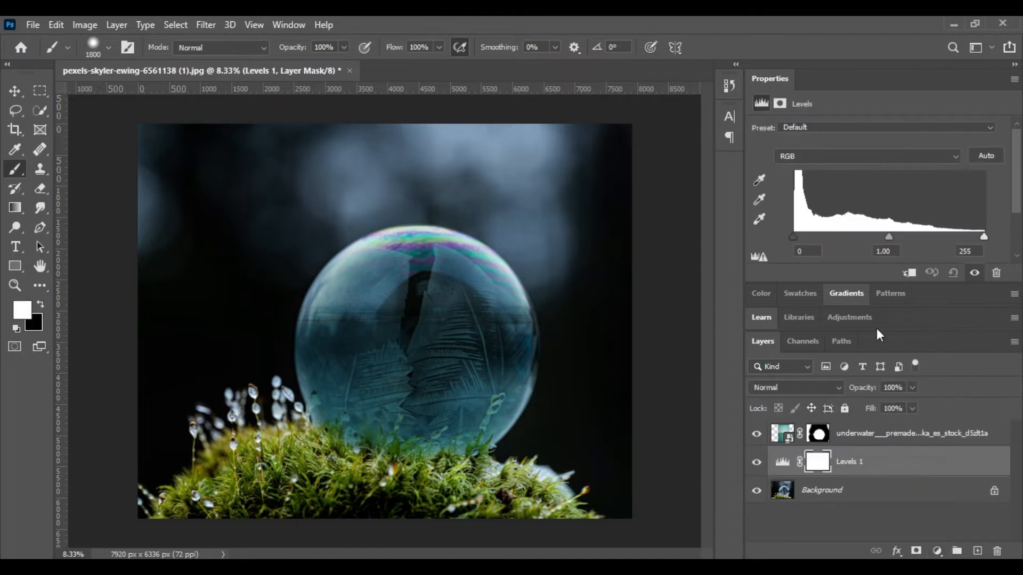
click(783, 461)
scroll(943, 210, down, 2)
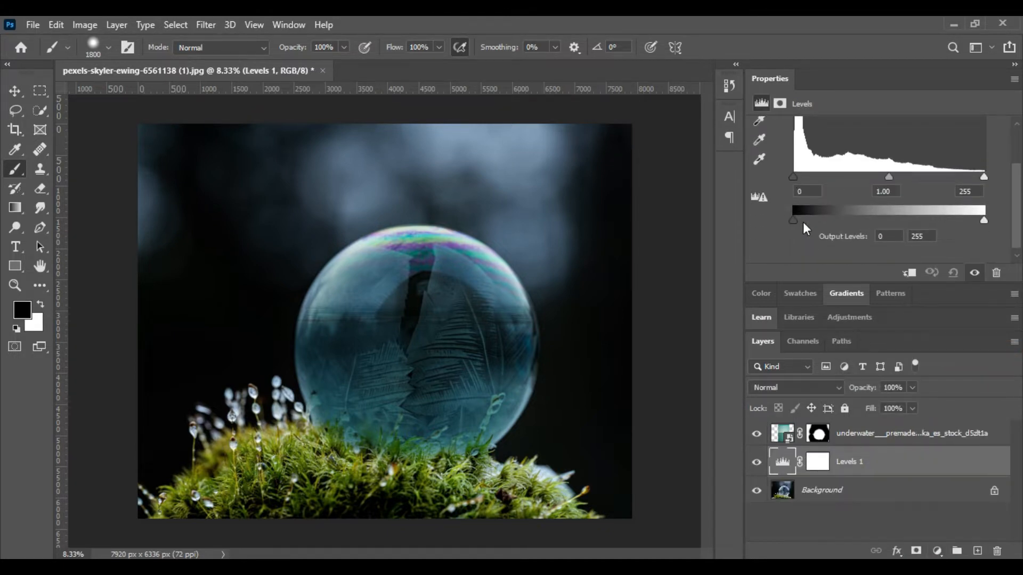
drag(792, 221, 901, 236)
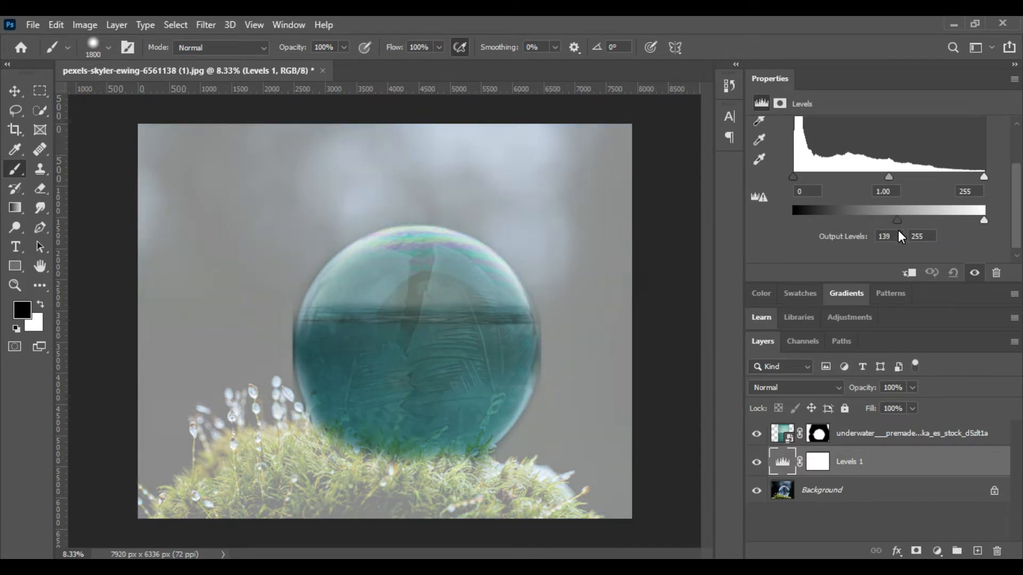
Step: Invert the Levels mask and paint white over the bubble to brighten only its interior
click(818, 462)
key(ctrl+i)
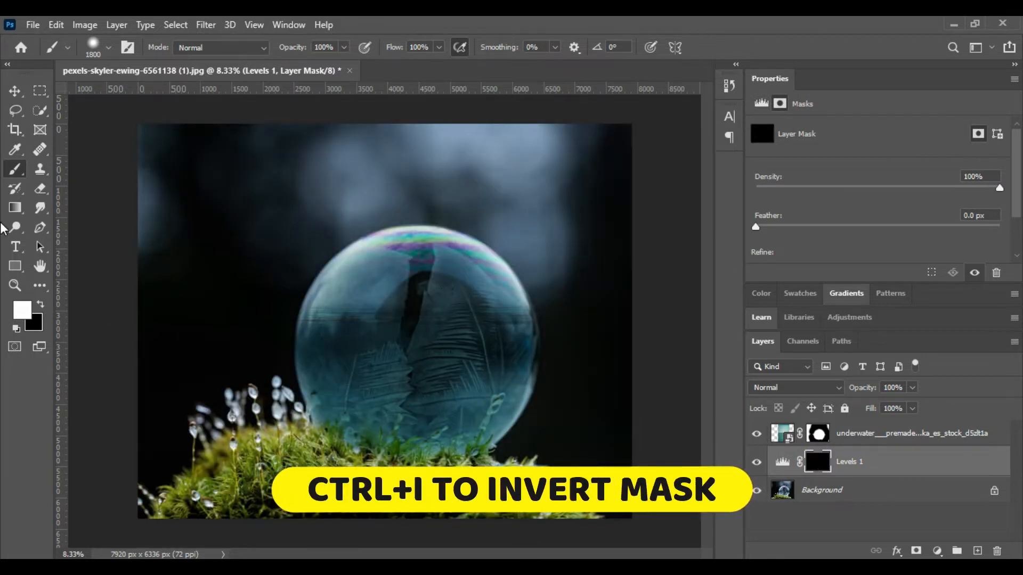
mouse_move(421, 373)
mouse_down()
mouse_move(426, 360)
mouse_move(423, 375)
mouse_move(374, 359)
mouse_move(373, 334)
mouse_move(457, 388)
mouse_move(366, 393)
mouse_move(438, 313)
mouse_move(405, 272)
mouse_up()
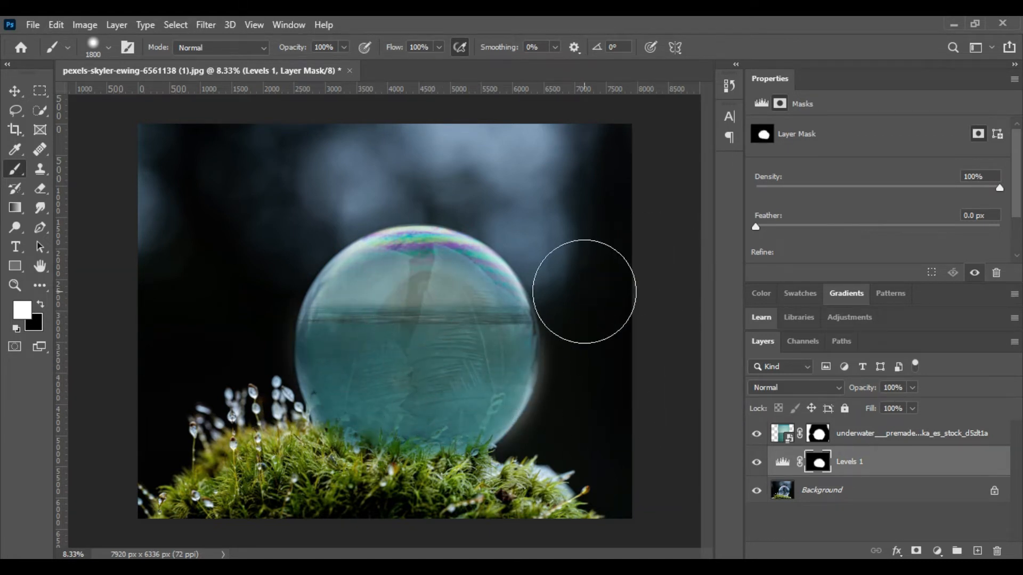
Step: Paint black on the Levels mask around the bubble to remove the spilled glow, and compare with the layer hidden
key(x)
mouse_move(565, 452)
mouse_down()
mouse_move(595, 358)
mouse_move(589, 309)
mouse_up()
drag(228, 277, 251, 416)
mouse_move(263, 462)
mouse_down()
mouse_move(273, 480)
mouse_move(424, 508)
mouse_up()
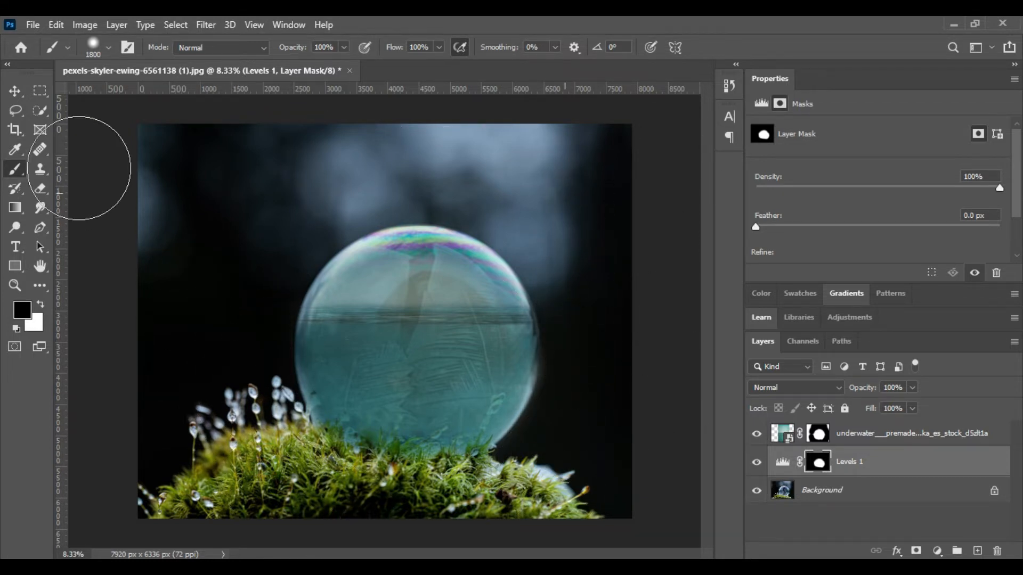
click(756, 462)
click(759, 462)
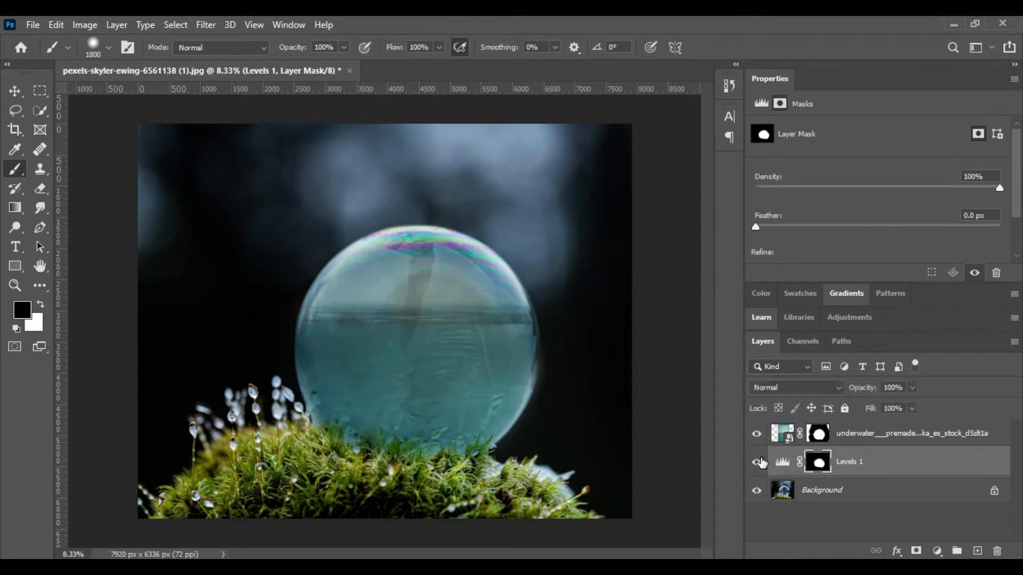
Step: Place the water splash image above the underwater layer, enlarge it to about 2571%, and position it across the bubble's lower half
click(864, 436)
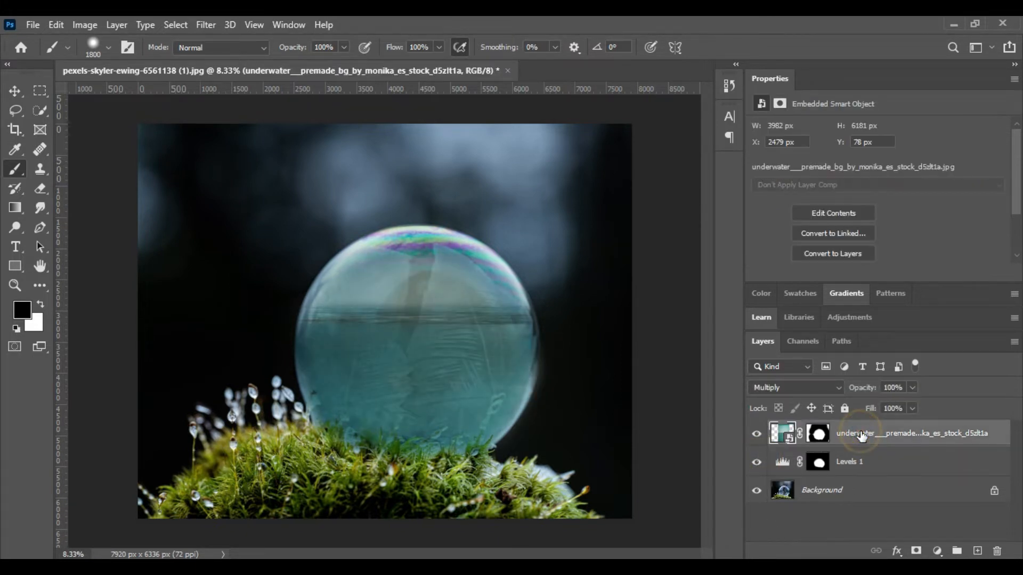
key(alt+Tab)
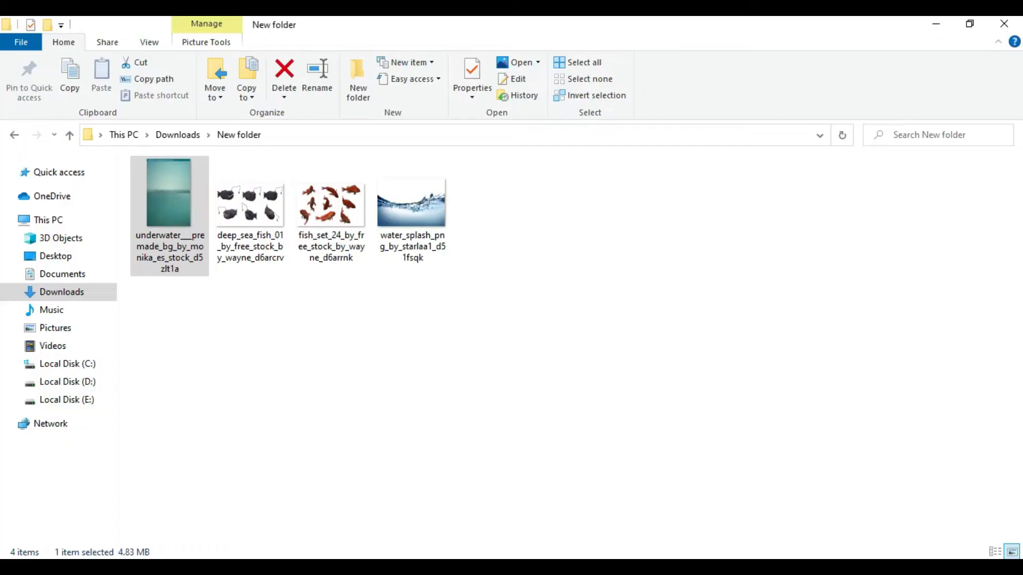
drag(429, 219, 550, 440)
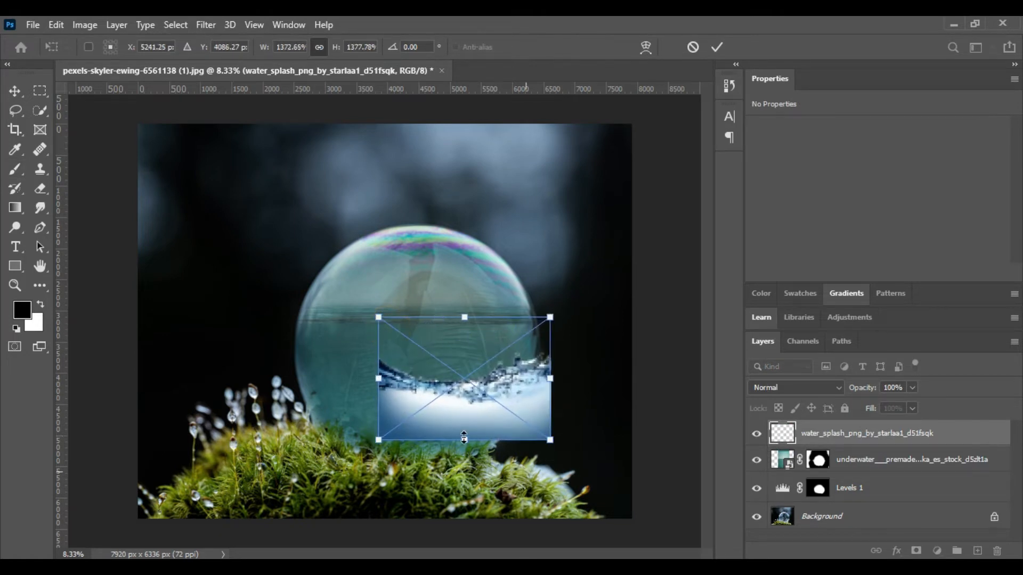
drag(370, 315, 365, 262)
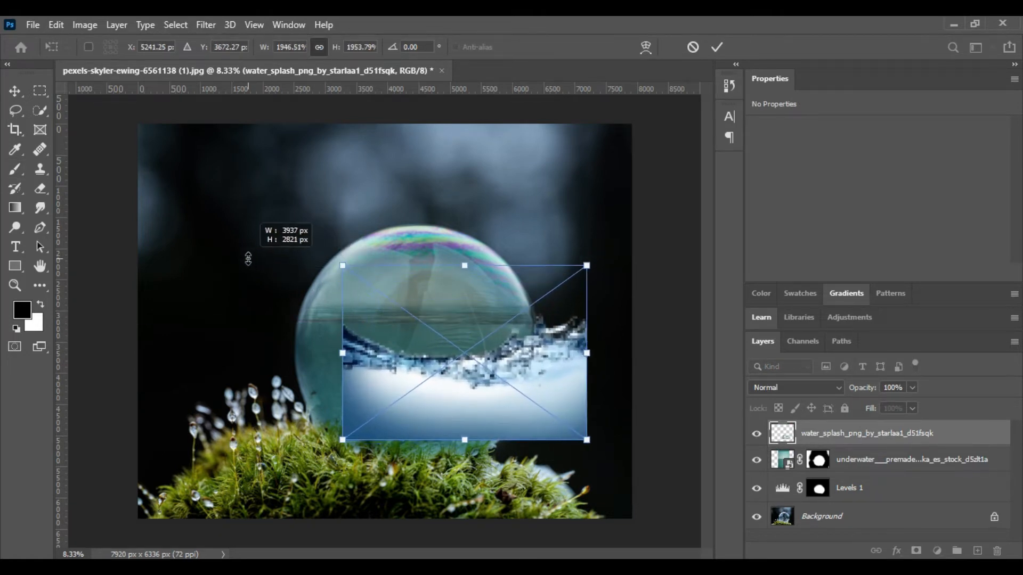
drag(490, 389, 451, 372)
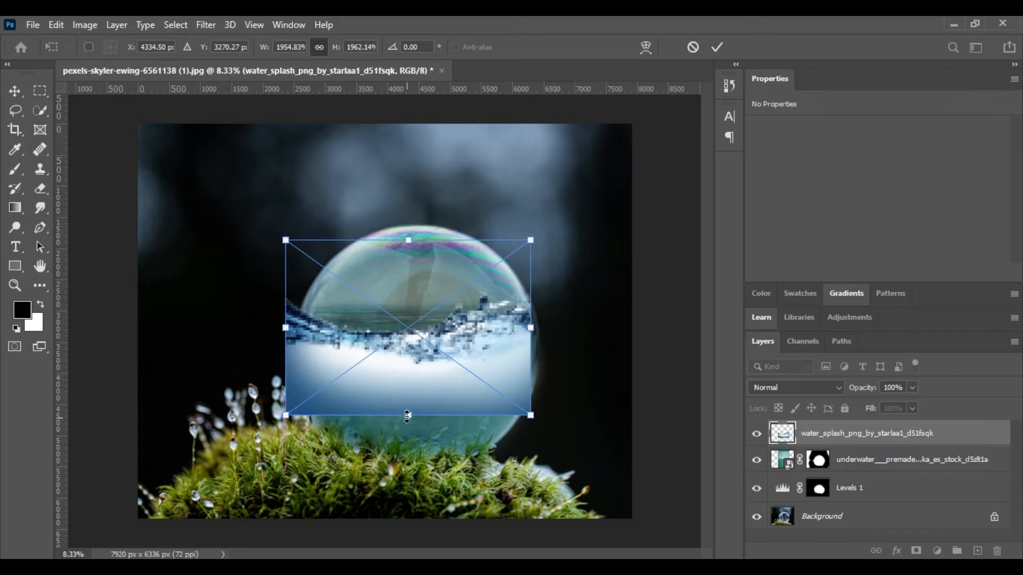
drag(408, 416, 408, 471)
drag(475, 414, 452, 380)
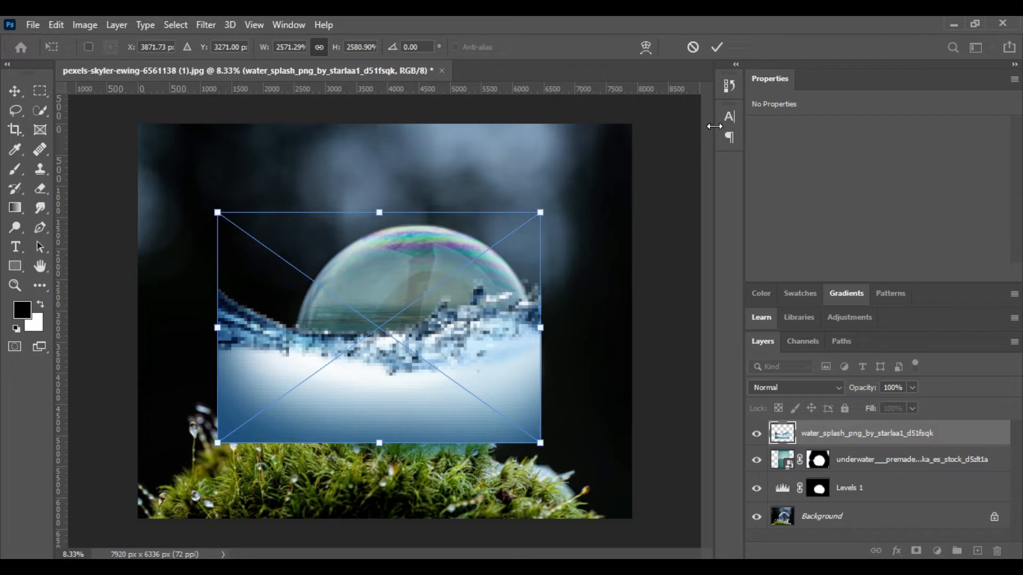
click(716, 50)
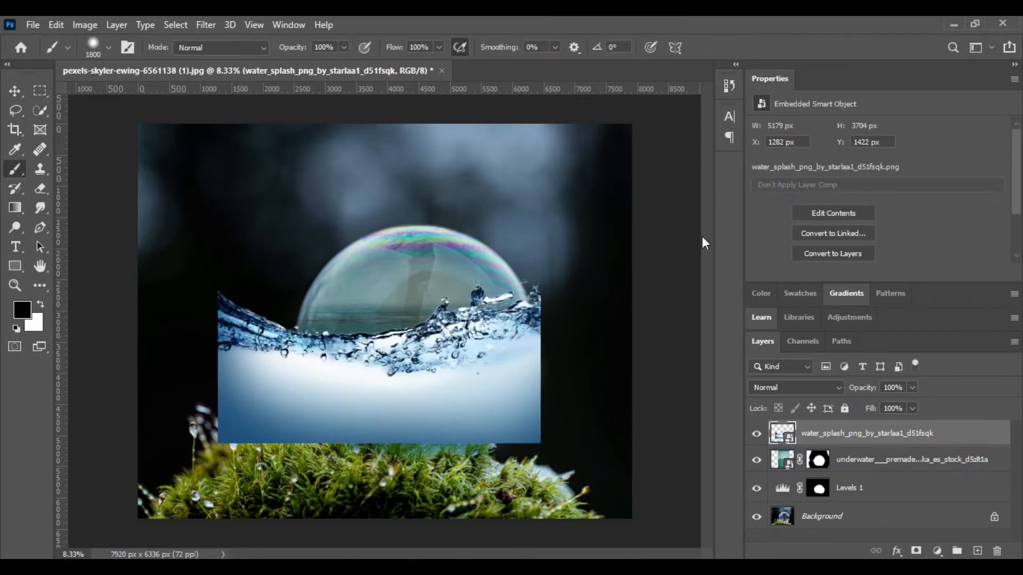
Step: Set the water splash layer's blend mode to Overlay and its opacity to 46%
click(829, 388)
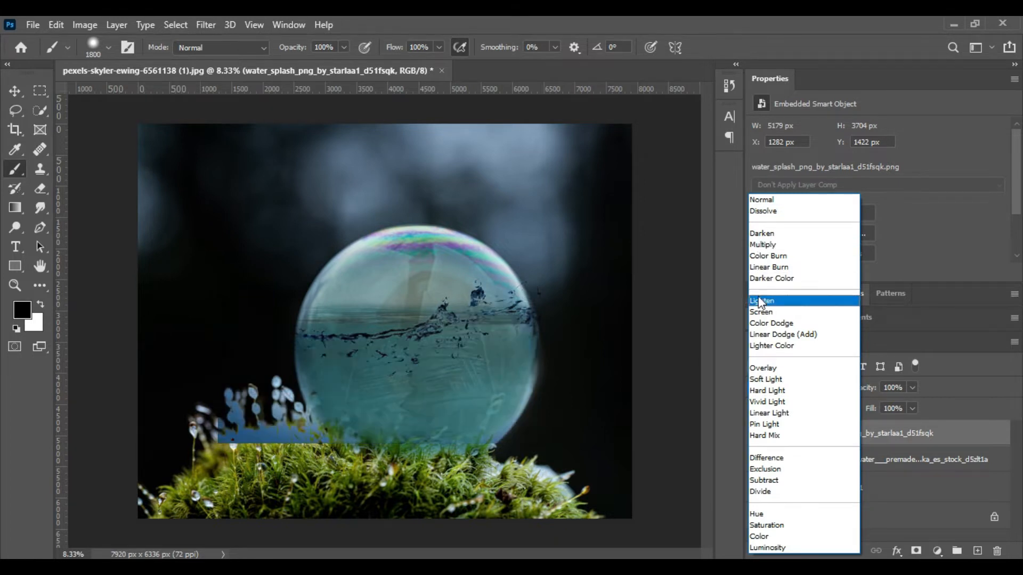
click(763, 368)
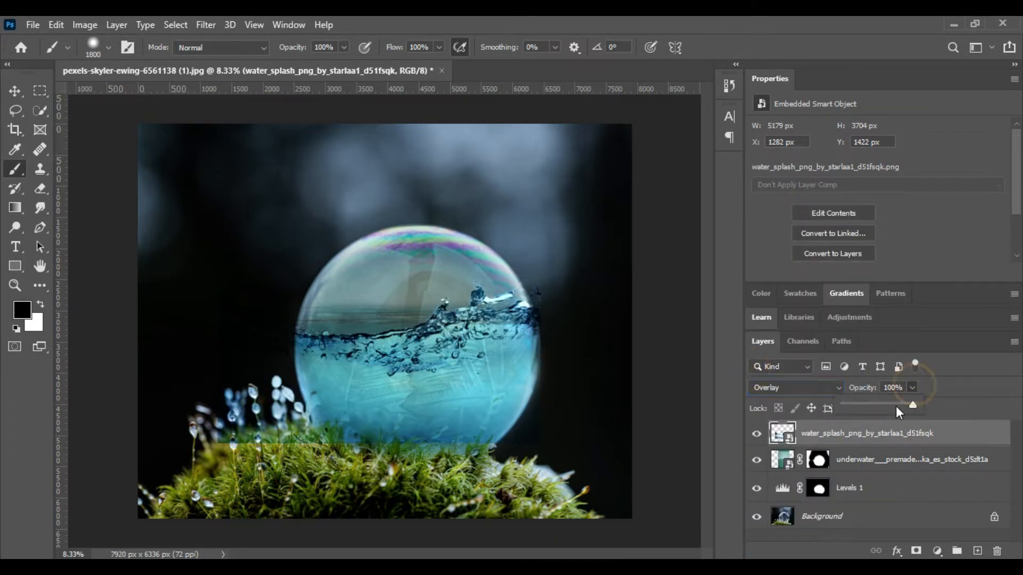
click(896, 406)
click(876, 405)
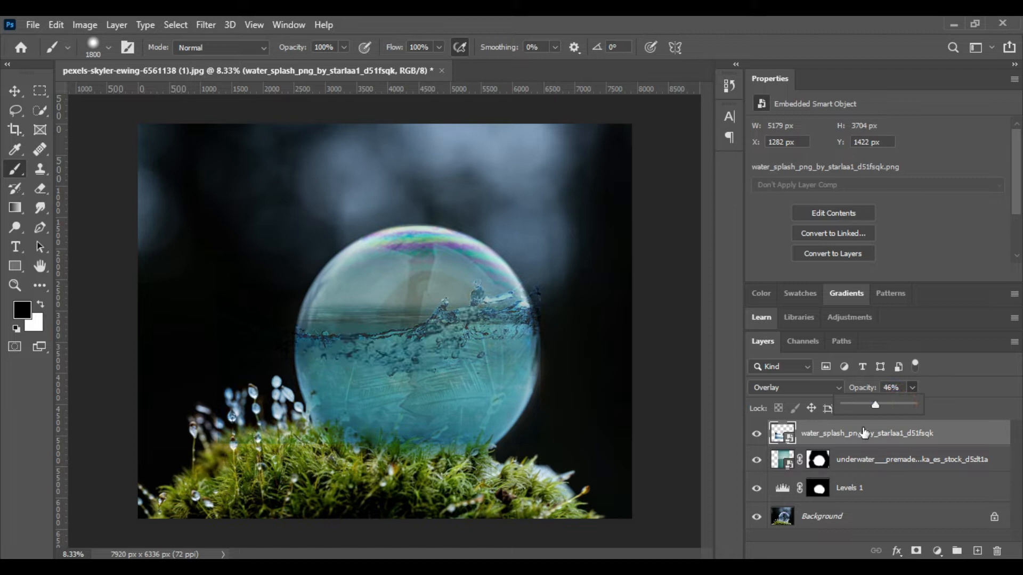
Step: Add a mask to the water splash layer and paint black to hide the splash outside the bubble
click(916, 551)
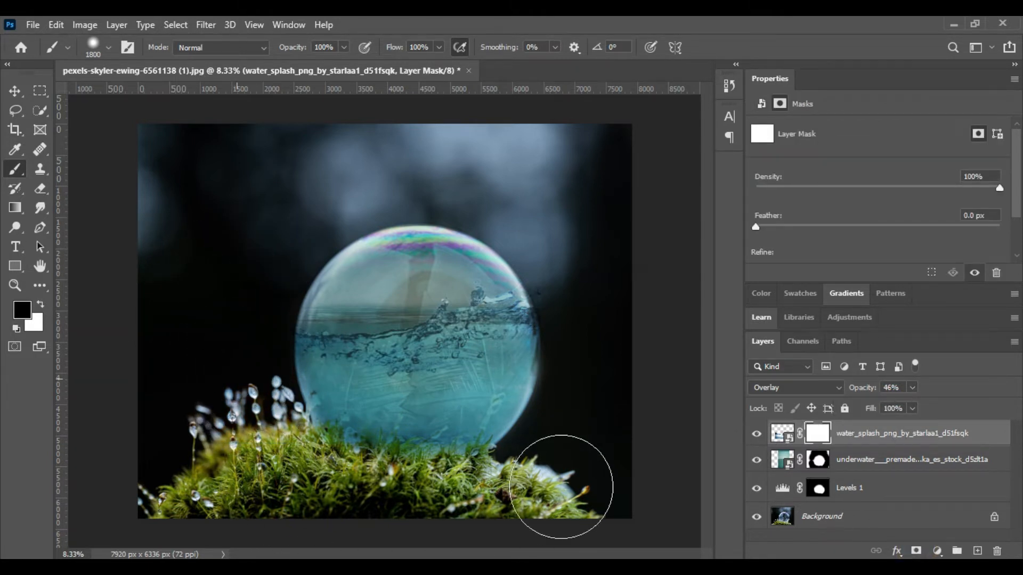
mouse_move(582, 274)
mouse_down()
mouse_move(537, 242)
mouse_move(437, 229)
mouse_move(235, 317)
mouse_up()
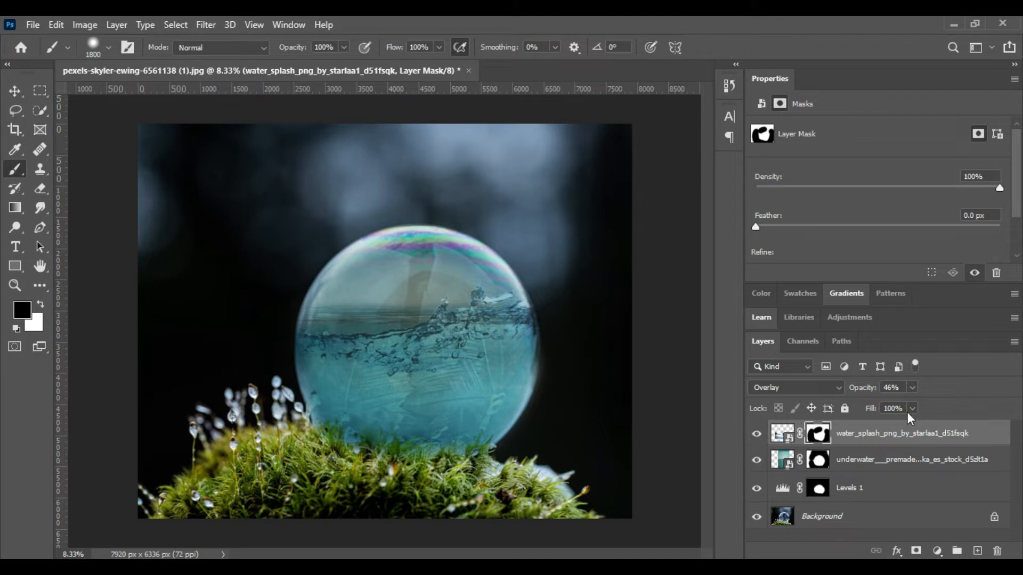
Step: Set the water splash layer's opacity to 54%, after trying it at 100%
click(913, 388)
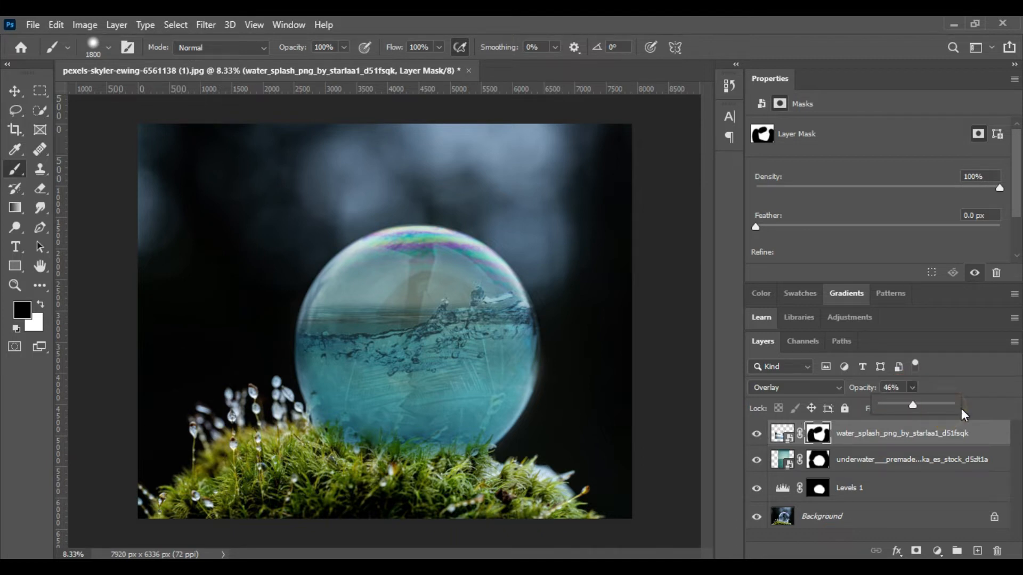
drag(948, 407, 964, 407)
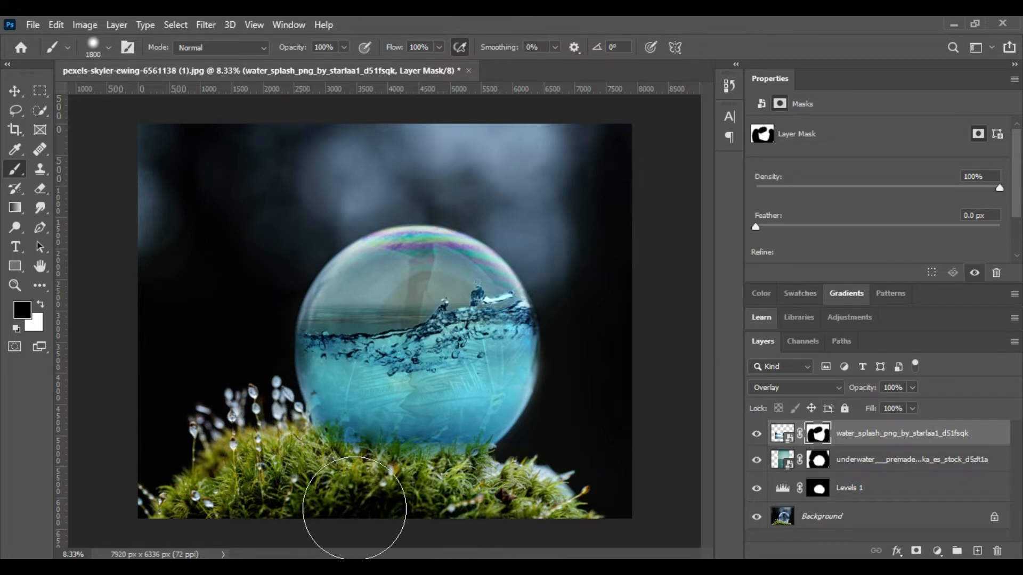
click(909, 389)
click(881, 407)
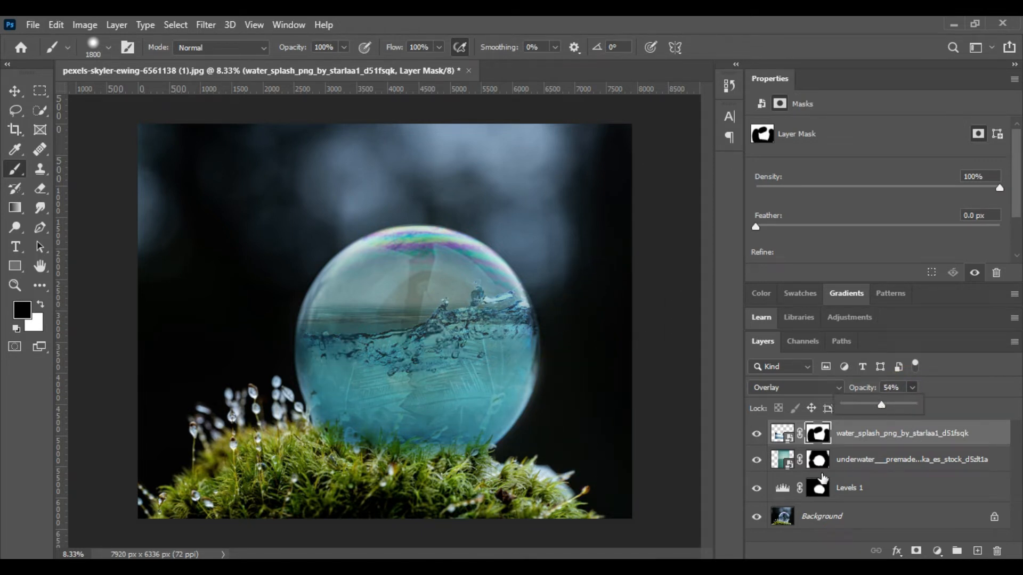
Step: Paint black on the underwater layer's mask to hide its tint inside the bubble above the splash waterline
click(851, 454)
click(817, 459)
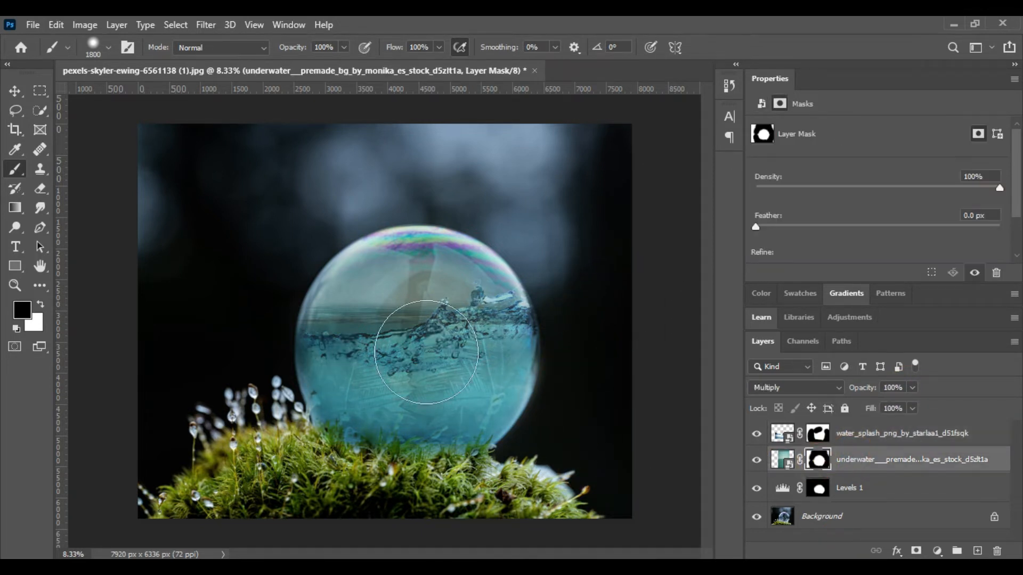
mouse_move(318, 274)
mouse_down()
mouse_move(467, 292)
mouse_move(342, 277)
mouse_move(381, 274)
mouse_move(418, 240)
mouse_move(518, 223)
mouse_up()
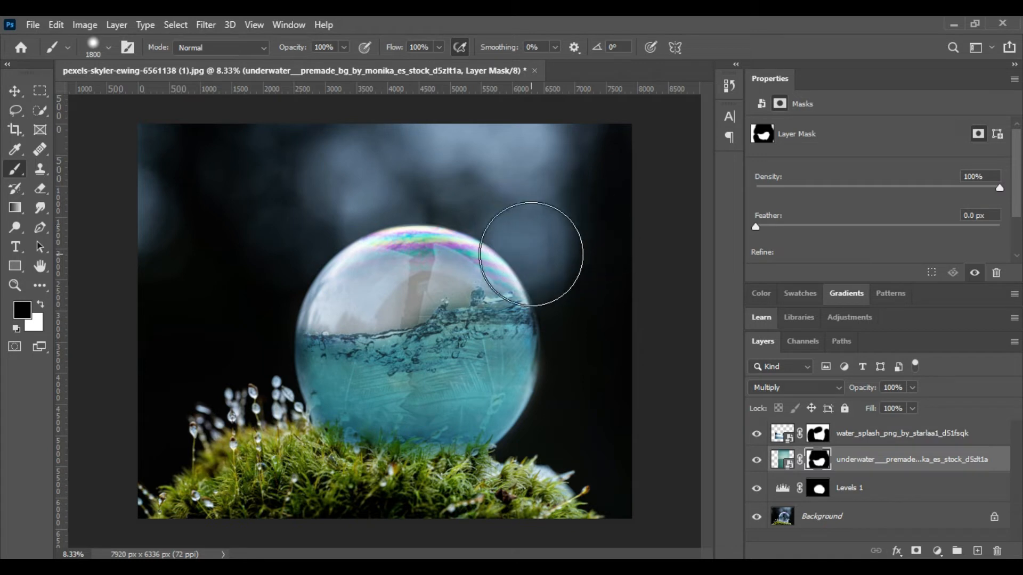
mouse_move(531, 243)
mouse_down()
mouse_move(422, 241)
mouse_move(314, 273)
mouse_move(379, 272)
mouse_move(401, 251)
mouse_up()
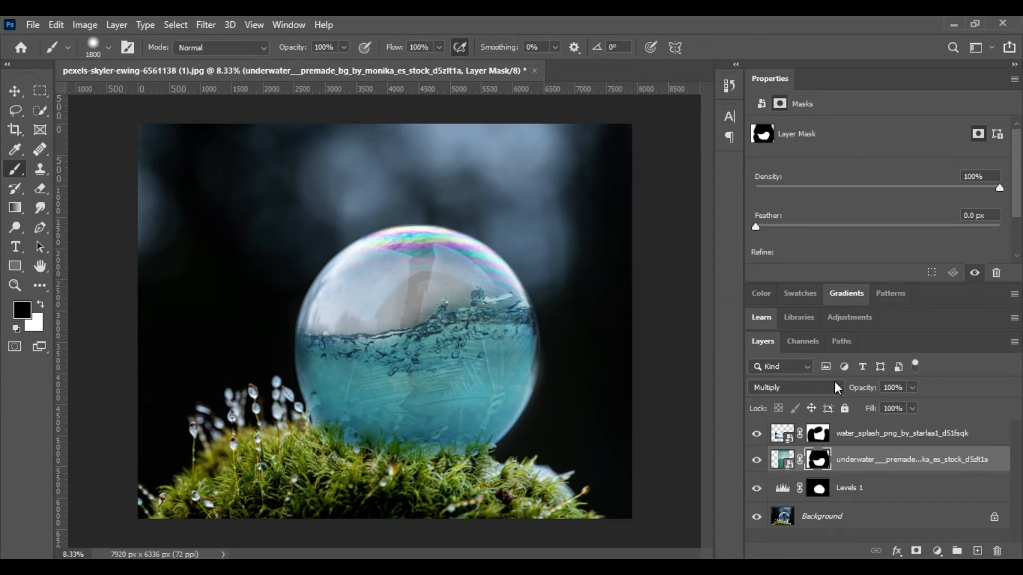
Step: Paint black on the Levels 1 mask across the bubble's upper half to remove the brightening above the waterline
click(852, 495)
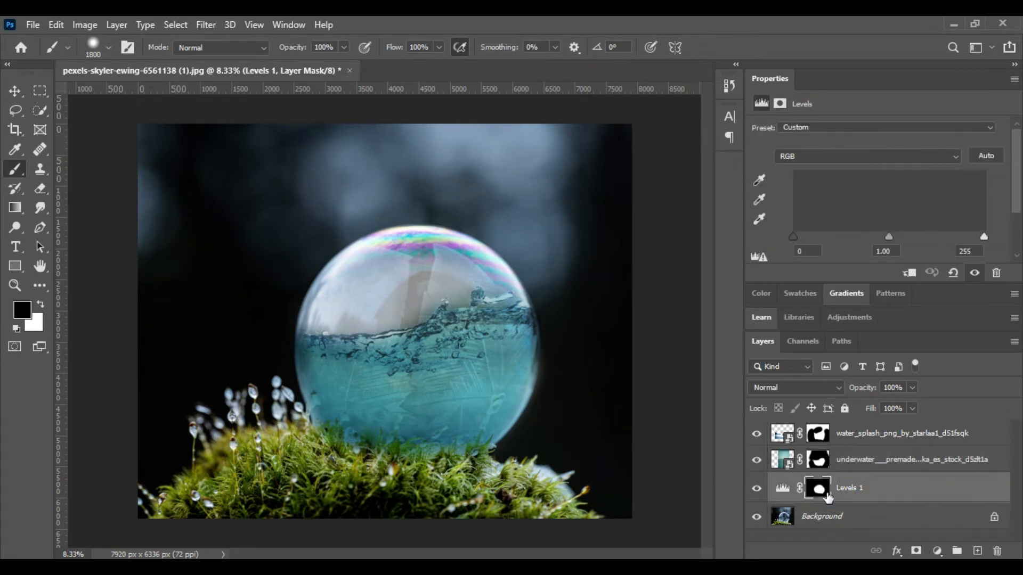
click(819, 488)
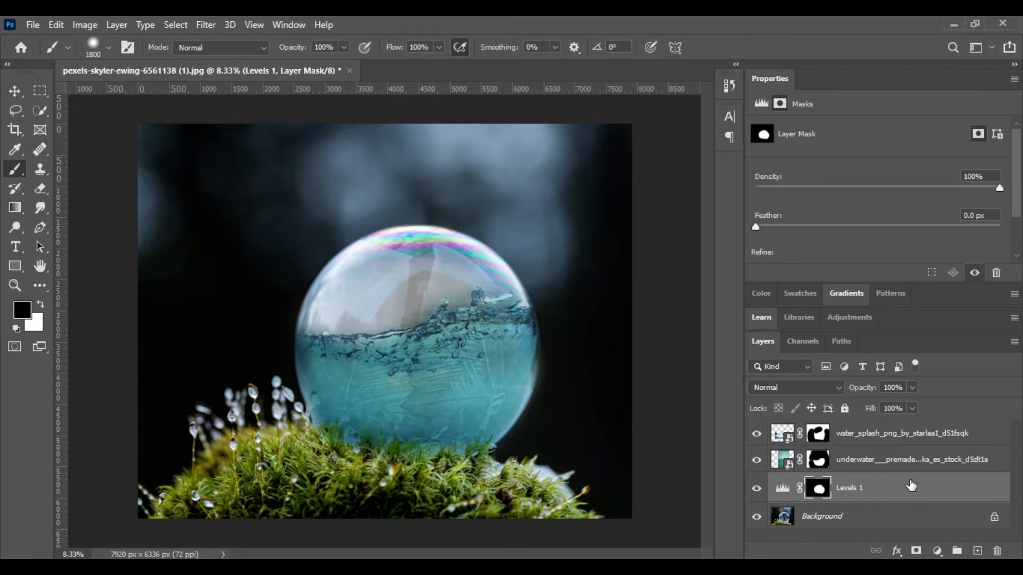
mouse_move(340, 265)
mouse_down()
mouse_move(377, 202)
mouse_move(513, 187)
mouse_move(302, 272)
mouse_move(365, 244)
mouse_move(423, 256)
mouse_move(457, 243)
mouse_move(381, 265)
mouse_move(331, 263)
mouse_move(327, 280)
mouse_move(389, 276)
mouse_move(514, 222)
mouse_up()
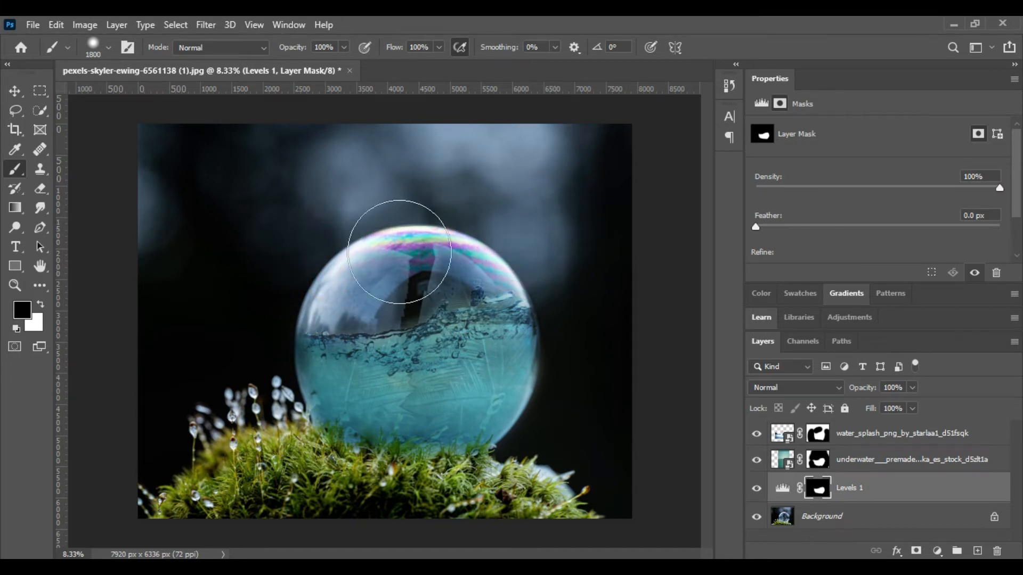
drag(306, 258, 527, 251)
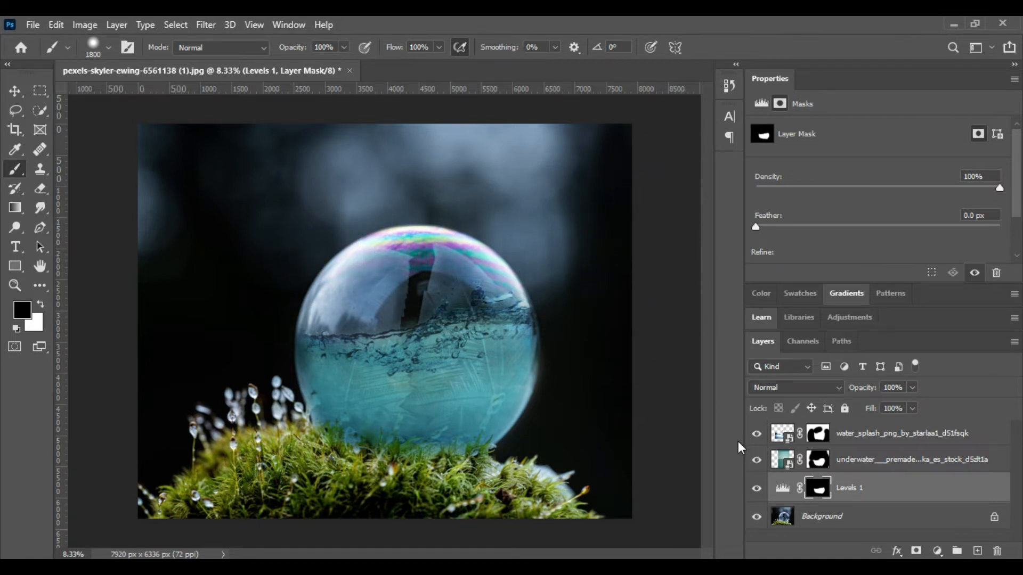
Step: Place the fish_set_24 image, enlarge it to about 1919% with a fish in the bubble's water, and stack it directly above Levels 1
click(842, 517)
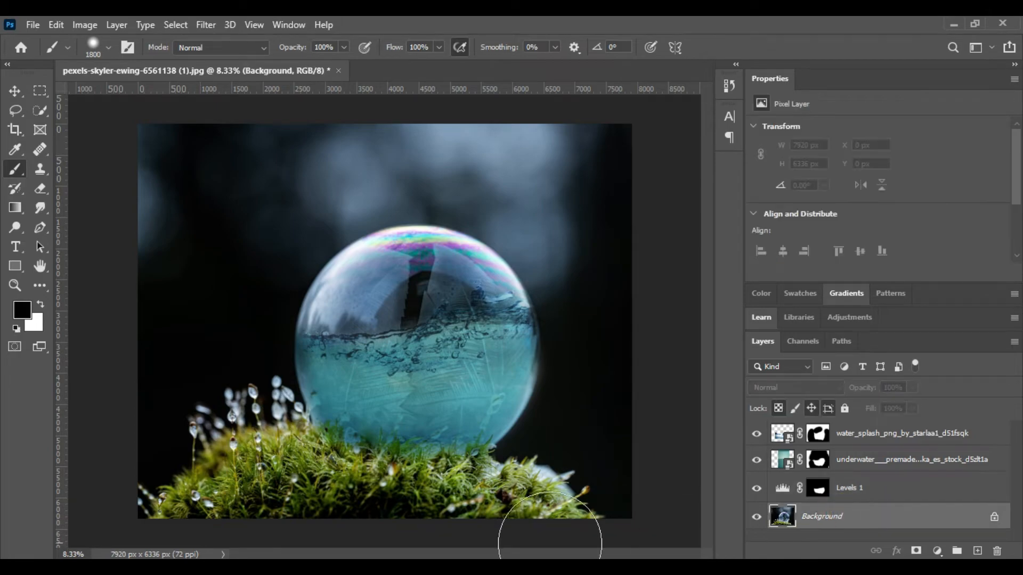
key(alt+Tab)
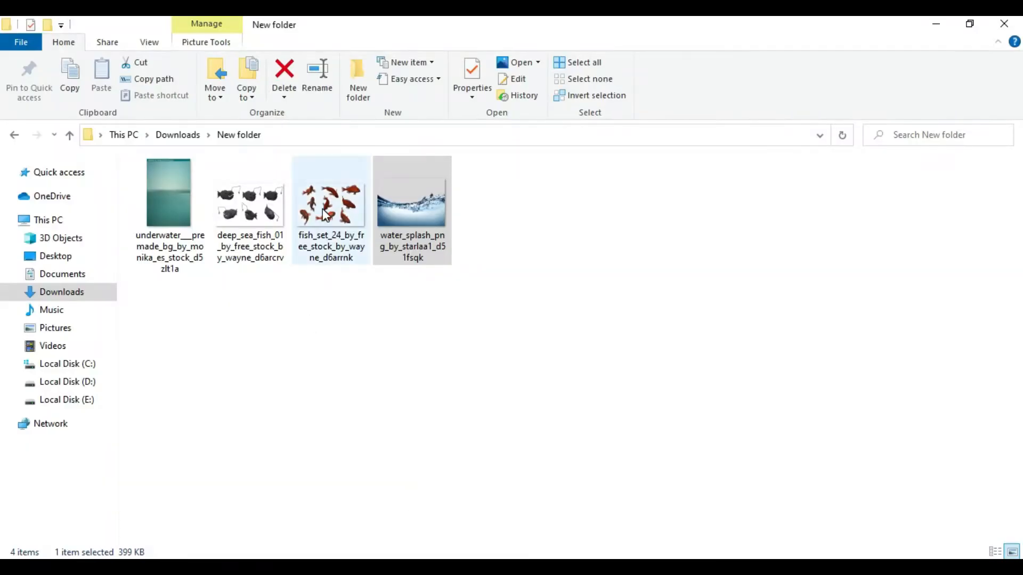
drag(330, 213, 383, 346)
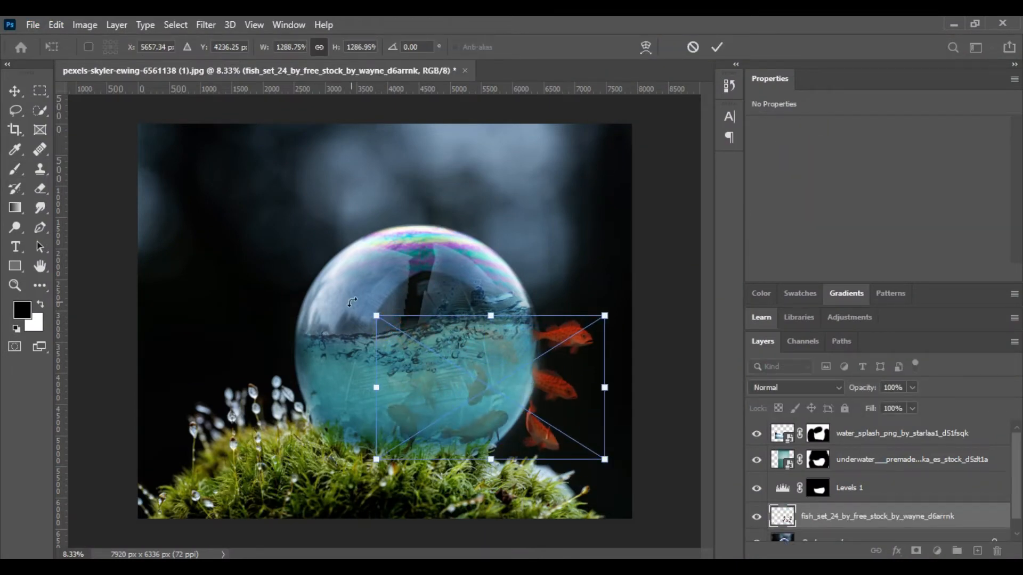
drag(377, 314, 244, 274)
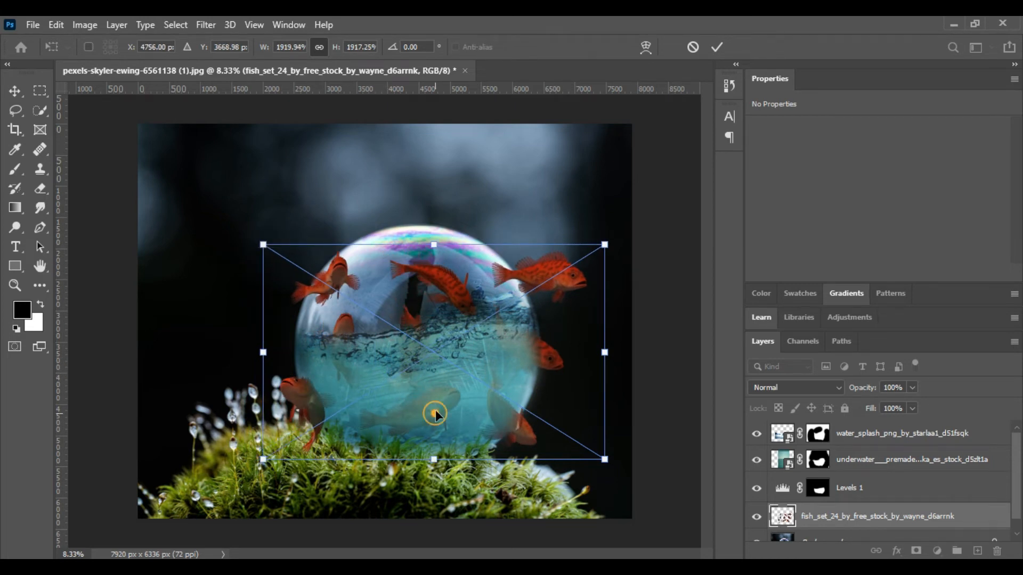
drag(436, 412, 481, 396)
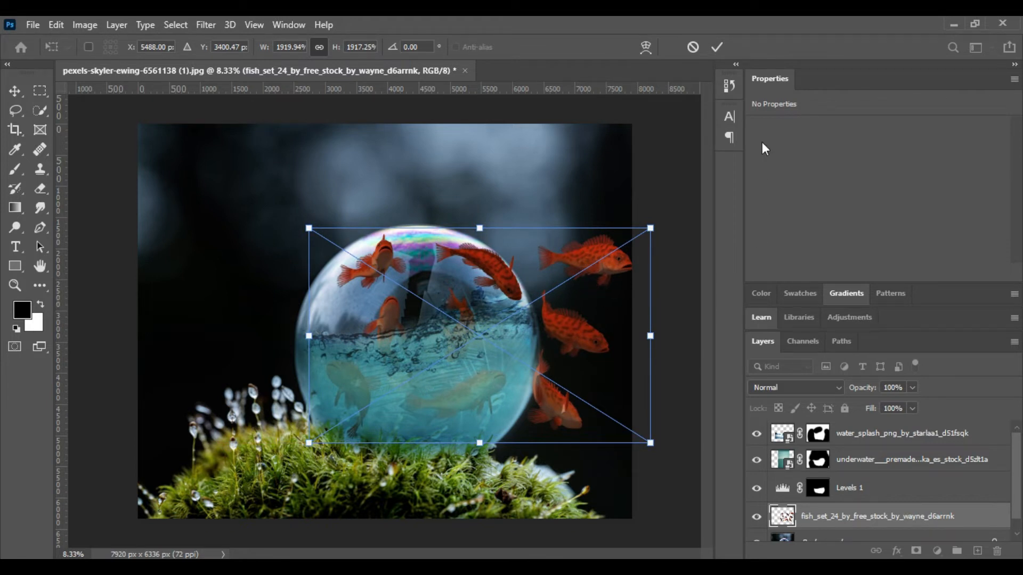
click(719, 46)
key(b)
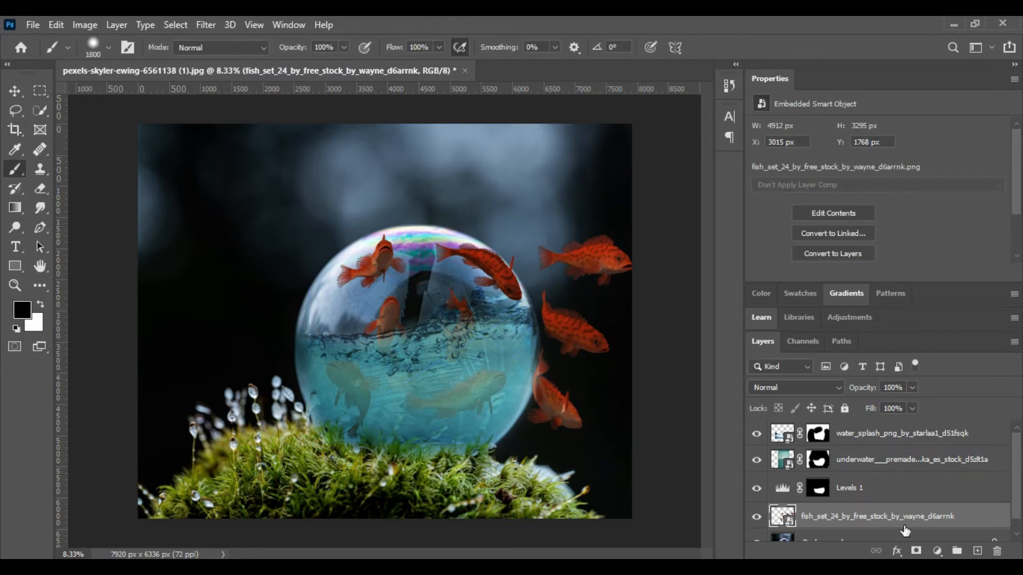
drag(898, 515, 899, 481)
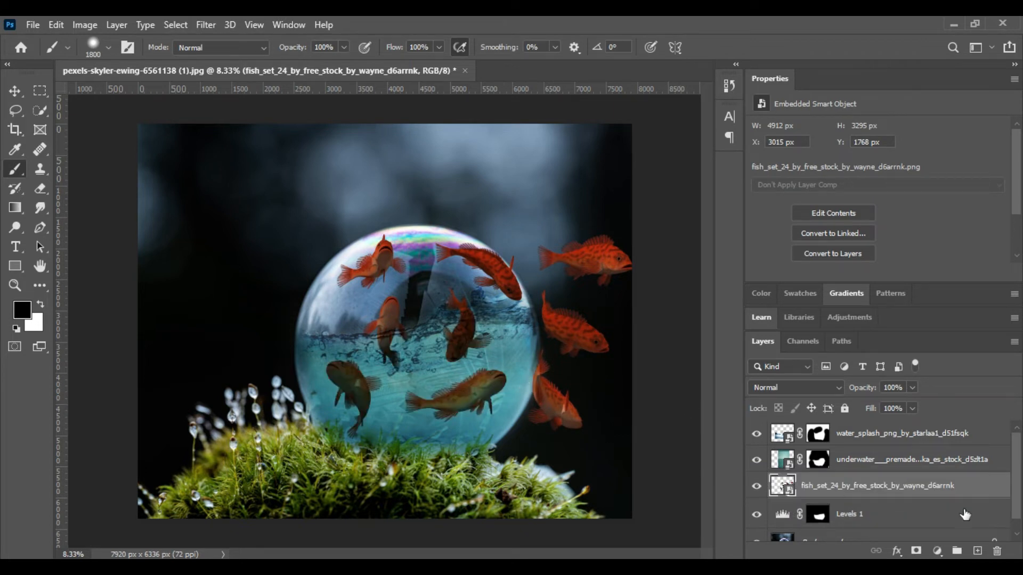
Step: Add a mask to the fish set layer and, with a hard 1800 px black brush, hide every fish except the bubble's lower-right one
click(916, 552)
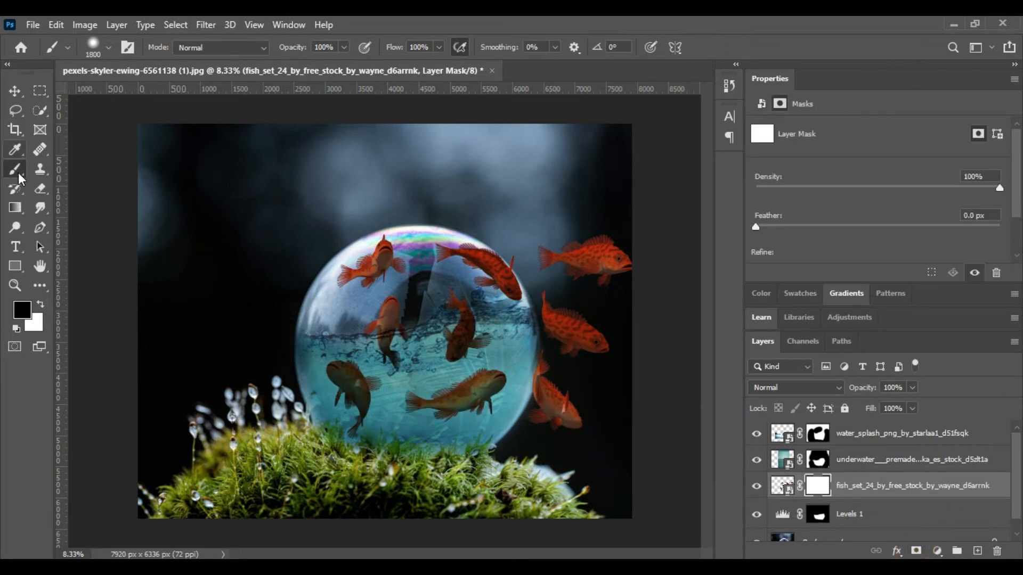
right_click(529, 220)
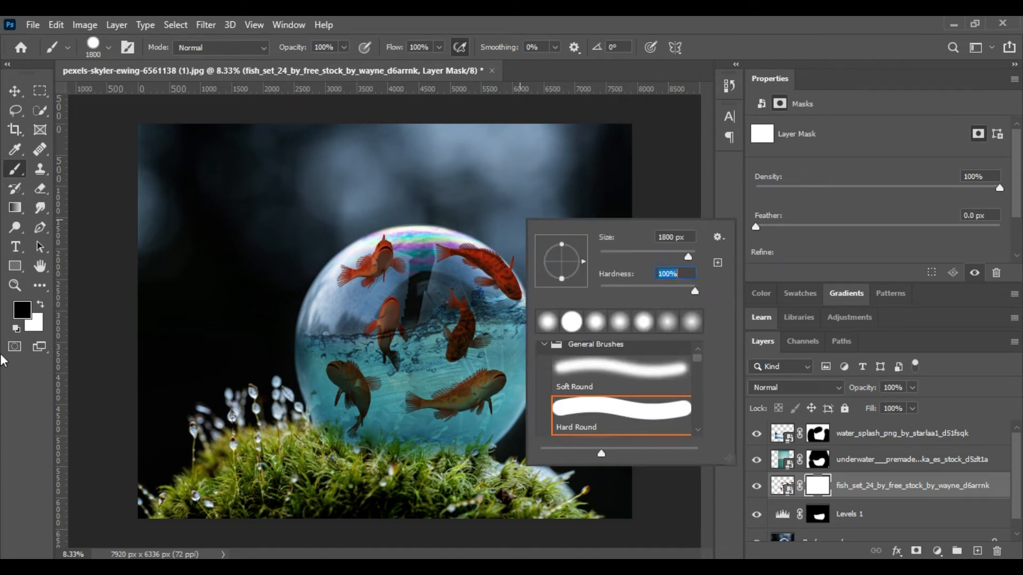
click(23, 414)
click(356, 253)
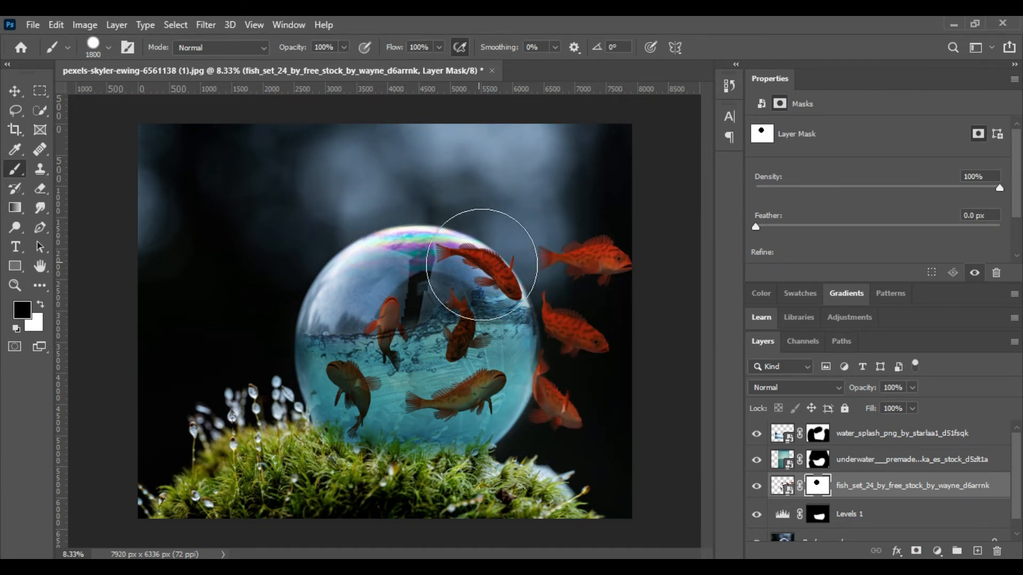
click(482, 264)
click(578, 244)
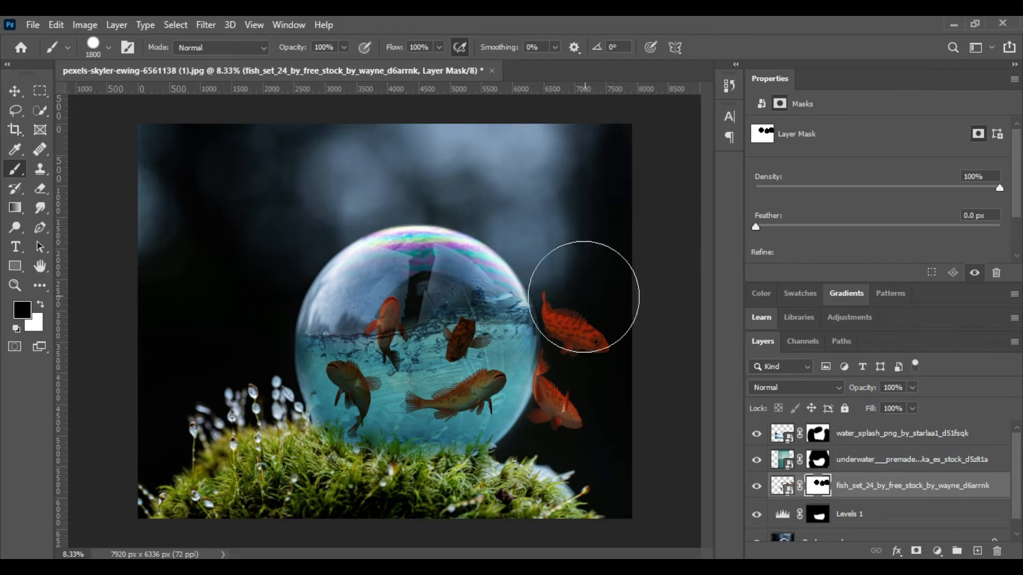
click(552, 294)
click(608, 326)
click(577, 383)
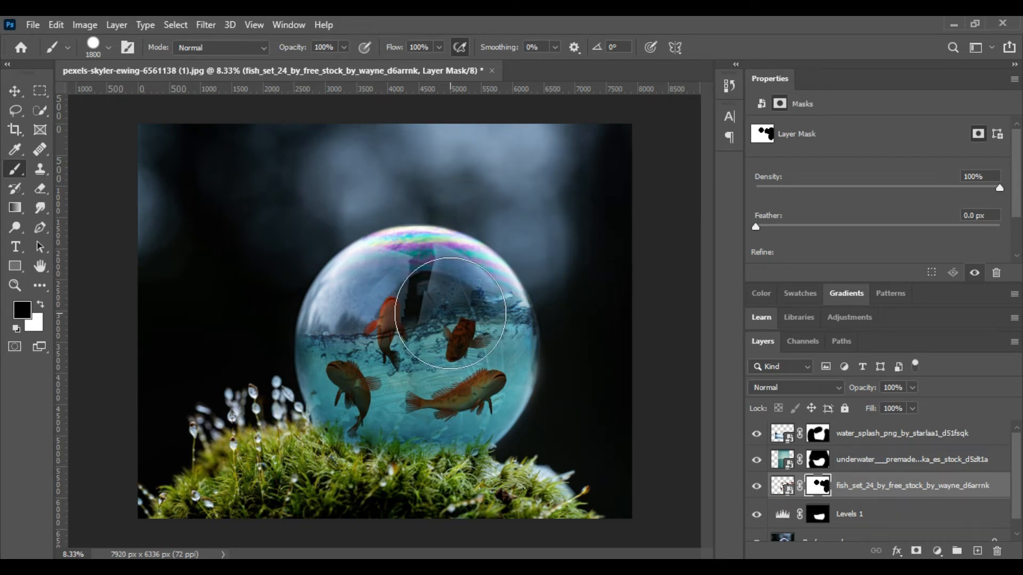
click(449, 309)
click(366, 304)
click(381, 318)
click(332, 355)
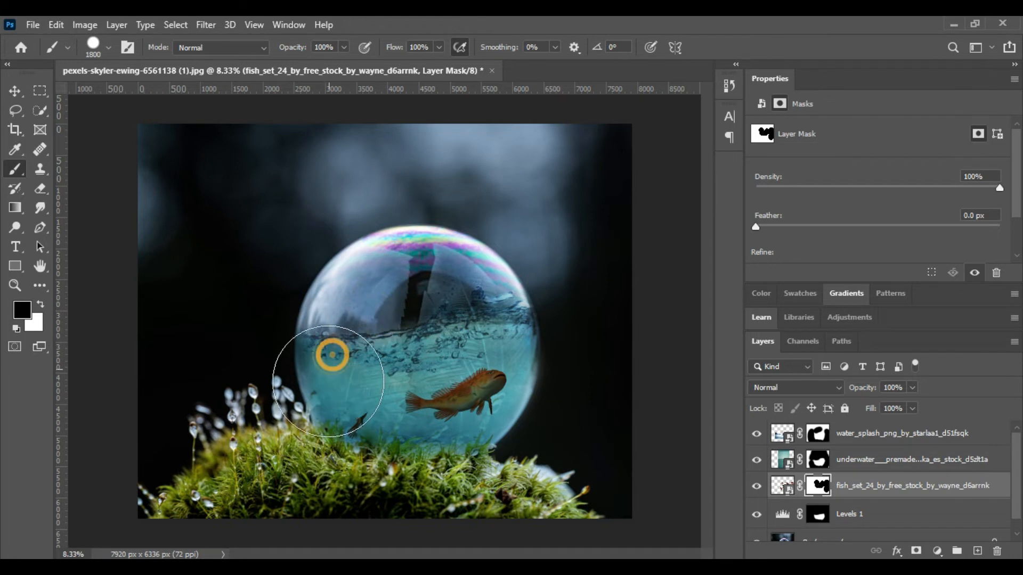
click(326, 419)
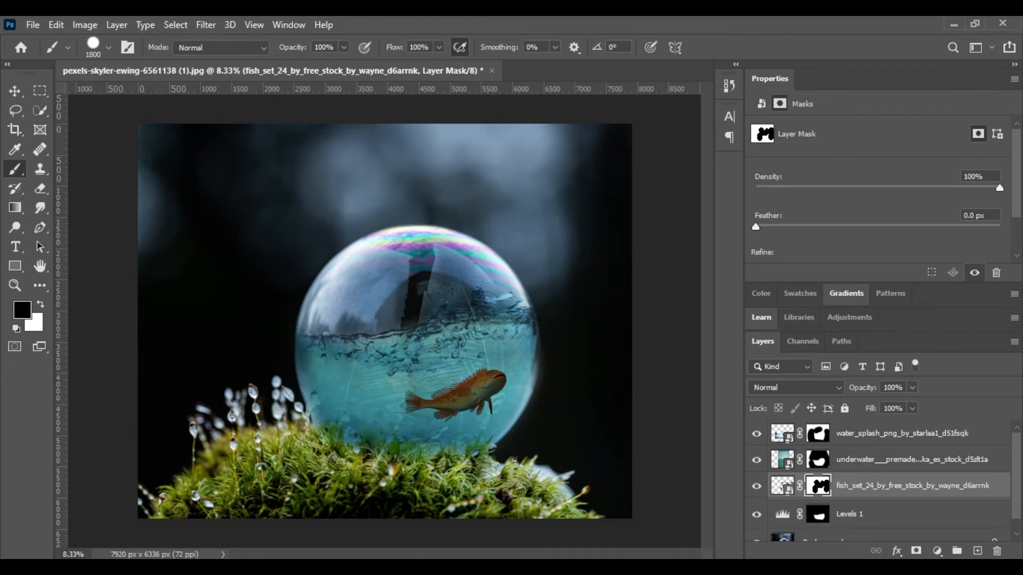
Step: Place the deep_sea_fish_01 image above the fish set layer, enlarge it to about 2802%, and position one anglerfish in the water facing left
key(alt+Tab)
drag(269, 240, 605, 459)
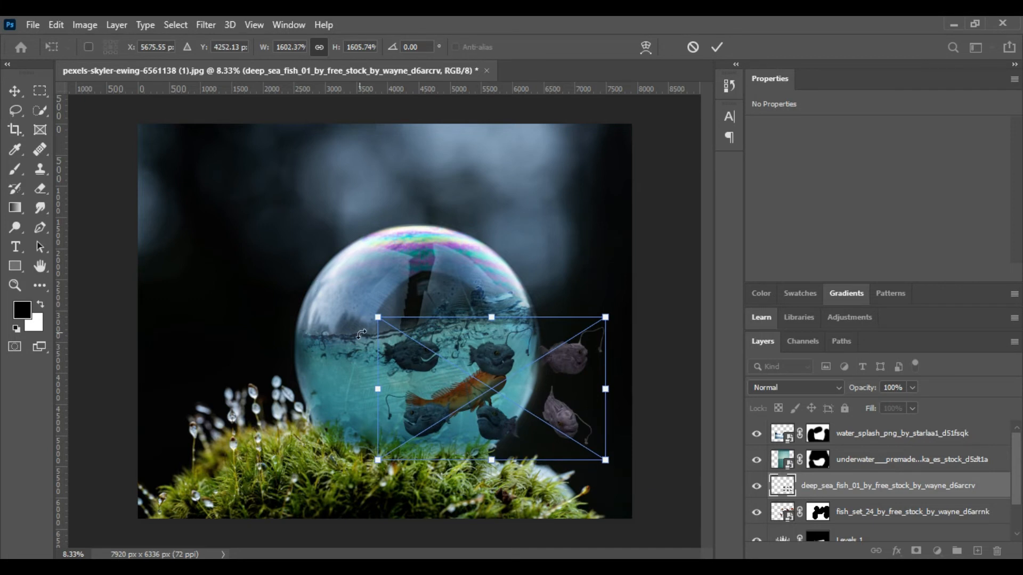
drag(374, 319, 310, 274)
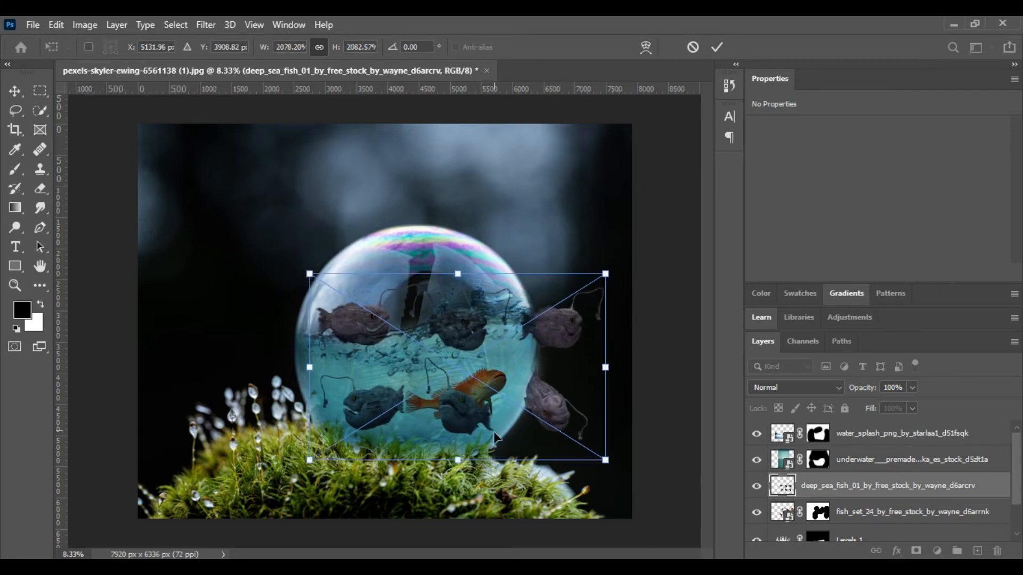
drag(494, 440, 477, 434)
mouse_move(388, 394)
mouse_down()
mouse_move(356, 389)
mouse_move(381, 404)
mouse_up()
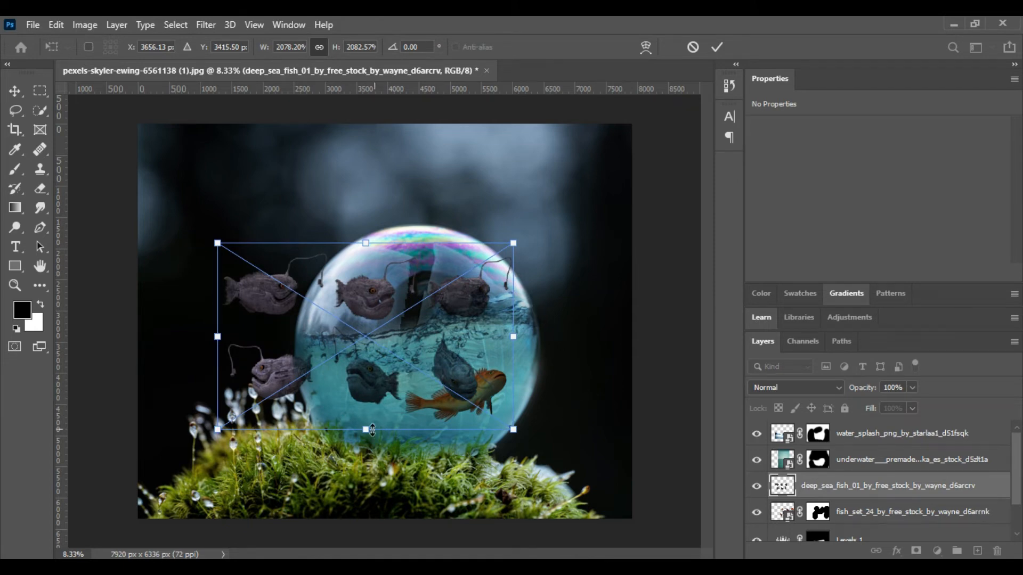
drag(373, 430, 365, 490)
drag(375, 412, 371, 387)
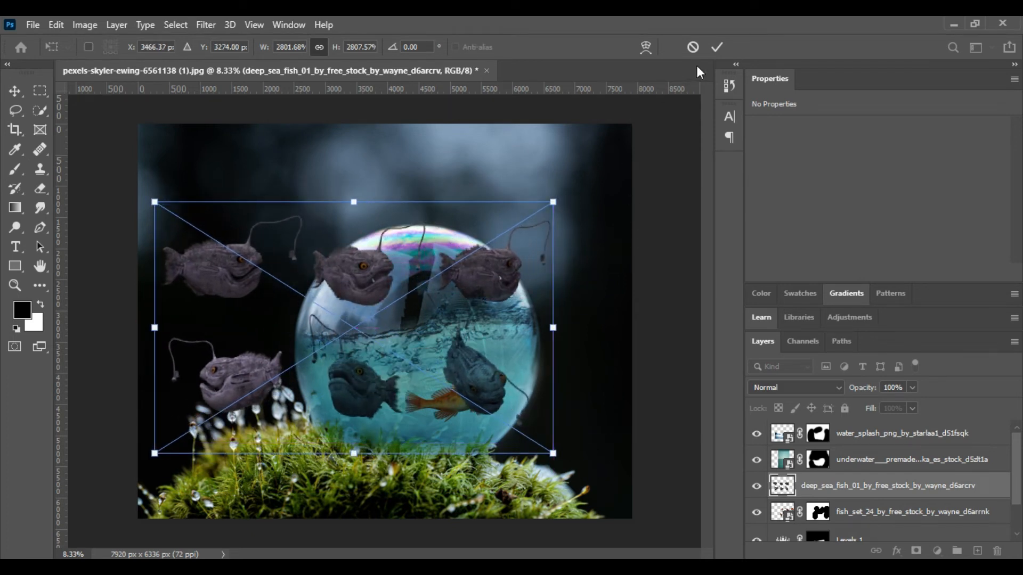
click(717, 47)
key(b)
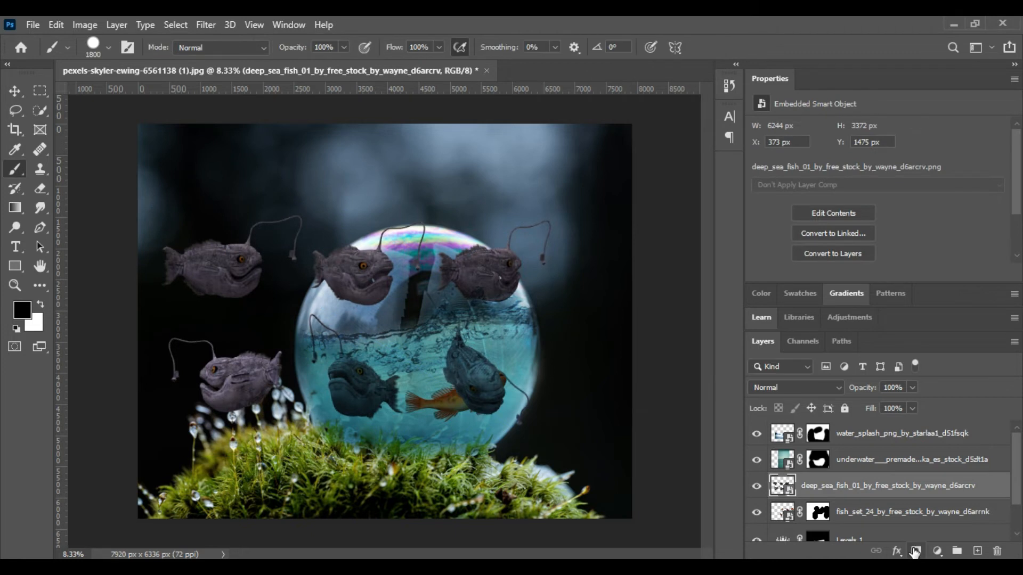
Step: Add a mask to the deep sea fish layer and paint black over every anglerfish except the left-facing one in the bubble's water
click(916, 551)
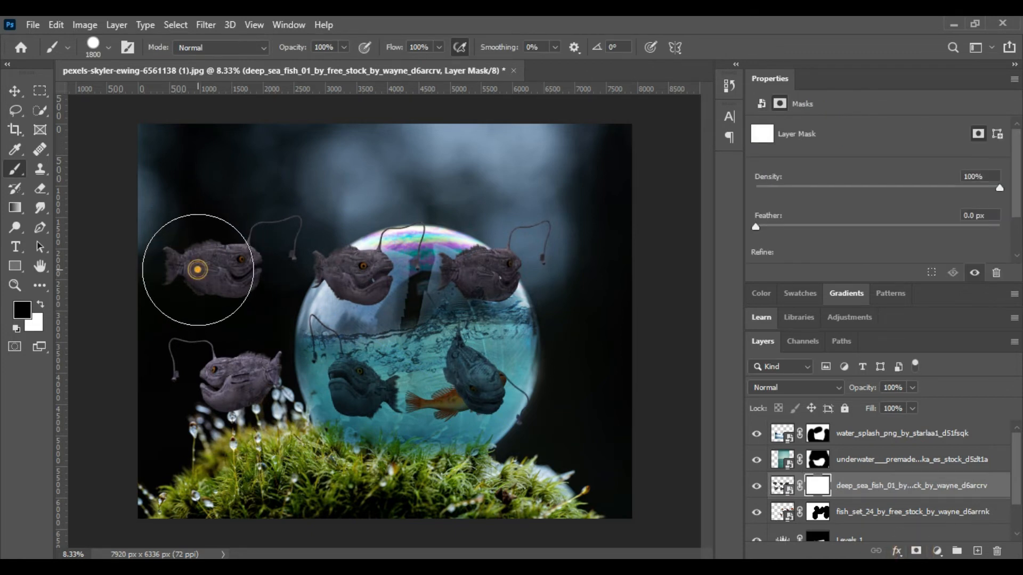
mouse_move(194, 262)
mouse_down()
mouse_move(225, 280)
mouse_move(264, 247)
mouse_move(317, 261)
mouse_up()
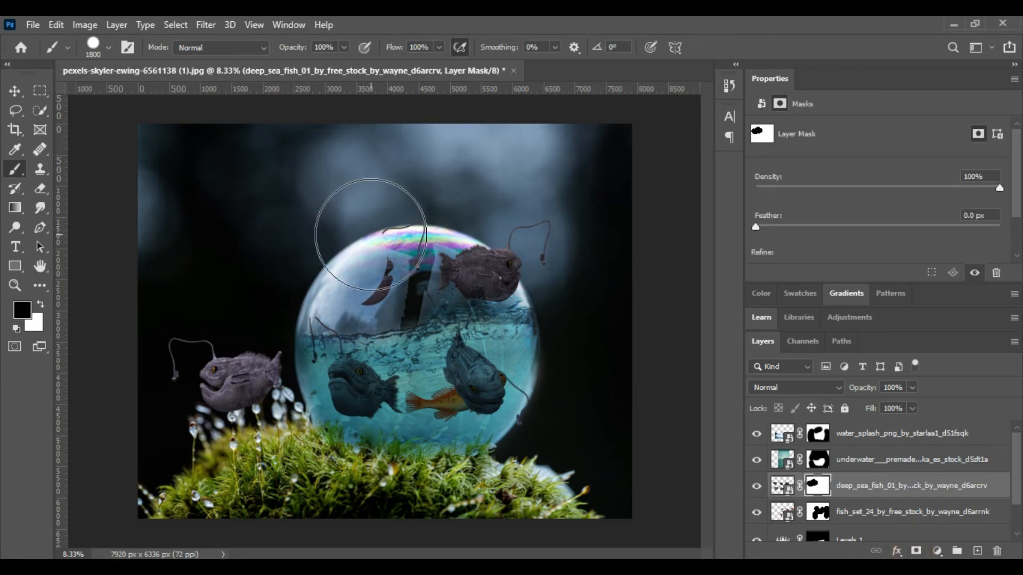
key(ctrl+z)
mouse_move(187, 238)
mouse_down()
mouse_move(223, 261)
mouse_move(267, 235)
mouse_move(462, 253)
mouse_move(504, 248)
mouse_move(555, 217)
mouse_up()
drag(178, 359, 233, 359)
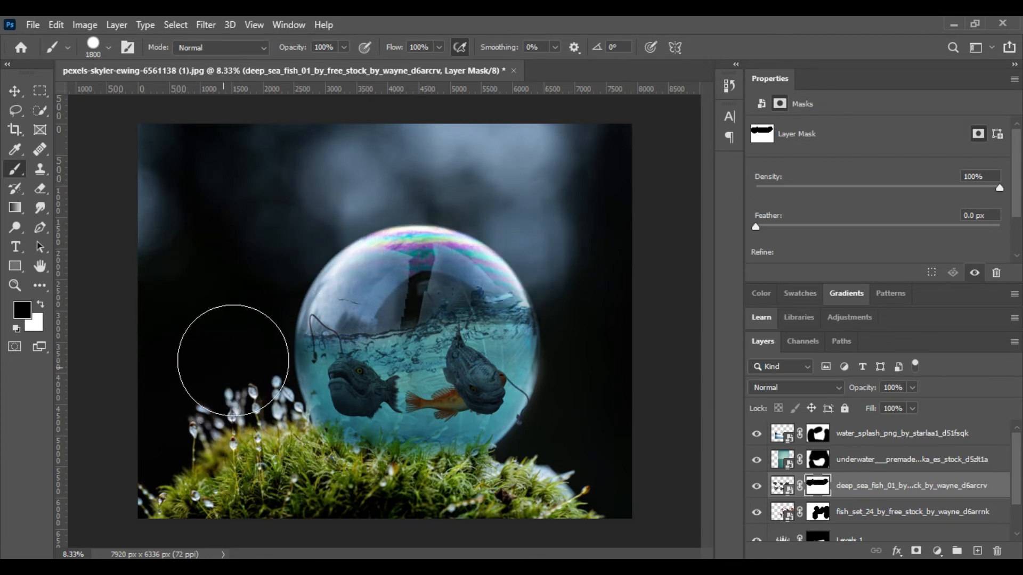
mouse_move(473, 328)
mouse_down()
mouse_move(487, 406)
mouse_move(503, 421)
mouse_up()
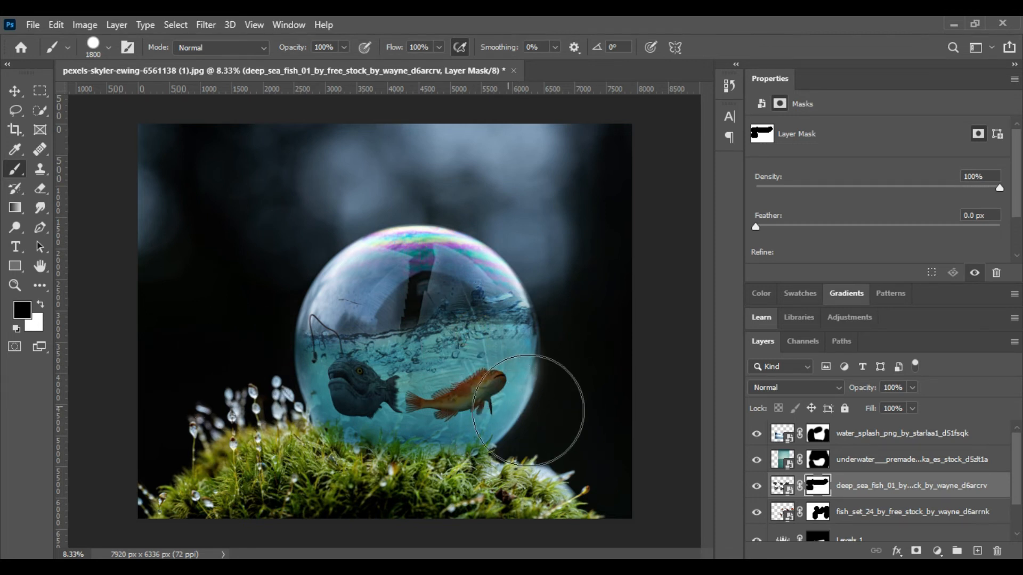
Step: Add a Levels adjustment clipped to the deep sea fish layer and raise its output black level slightly to lighten the anglerfish's shadows
click(928, 552)
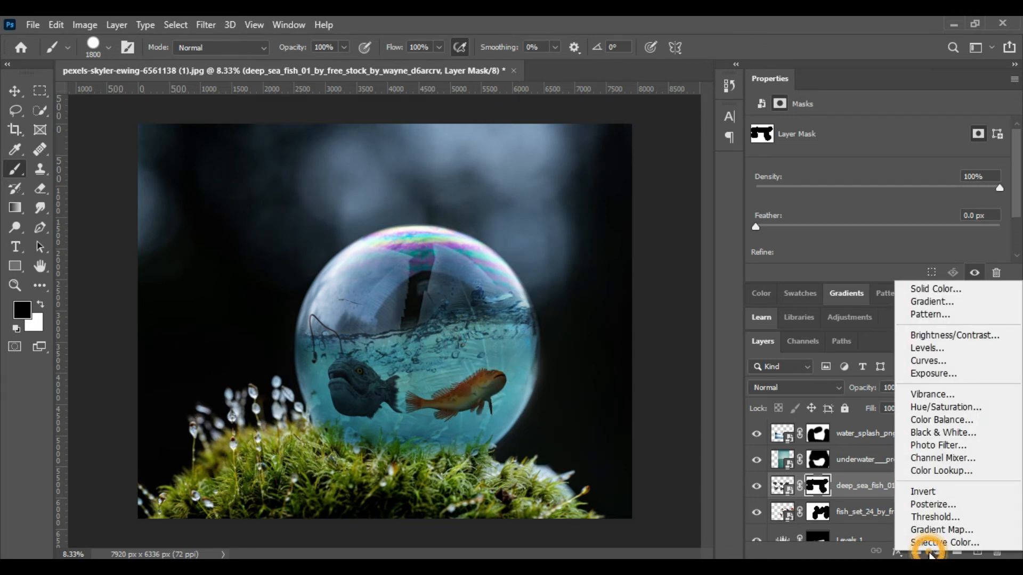
click(933, 349)
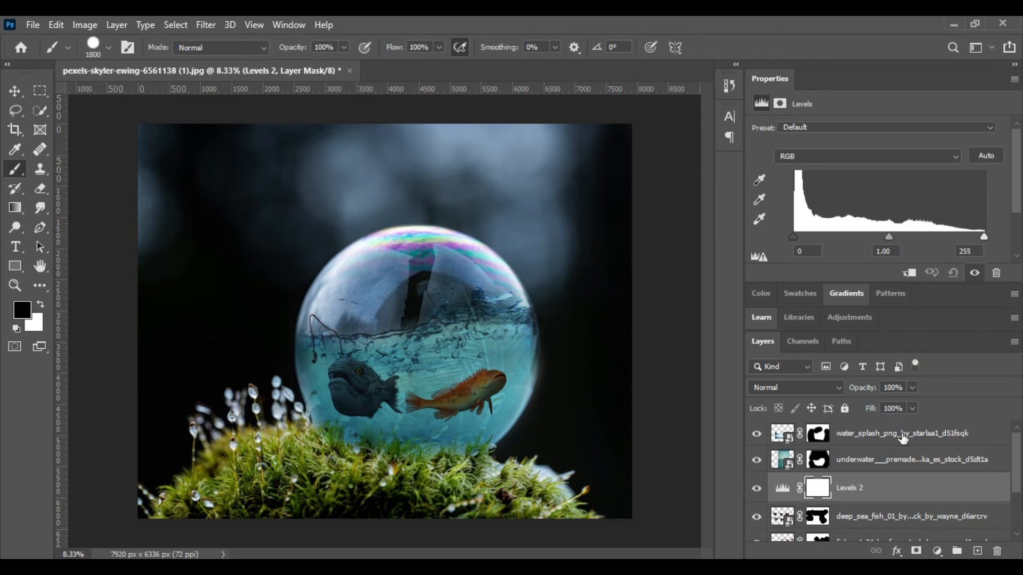
scroll(843, 248, down, 1)
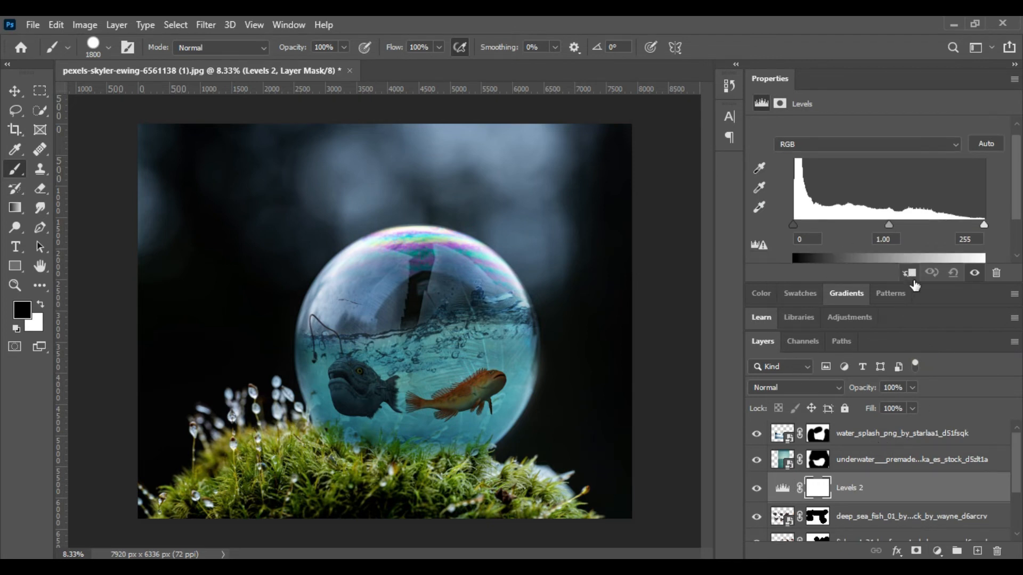
click(909, 273)
scroll(832, 253, down, 1)
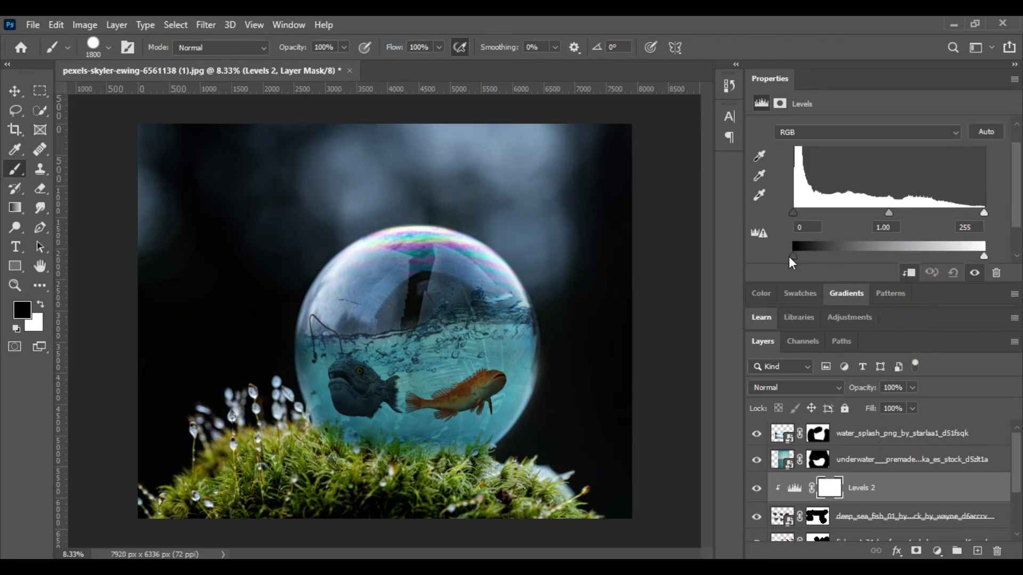
mouse_move(795, 258)
mouse_down()
mouse_move(853, 257)
mouse_move(806, 266)
mouse_up()
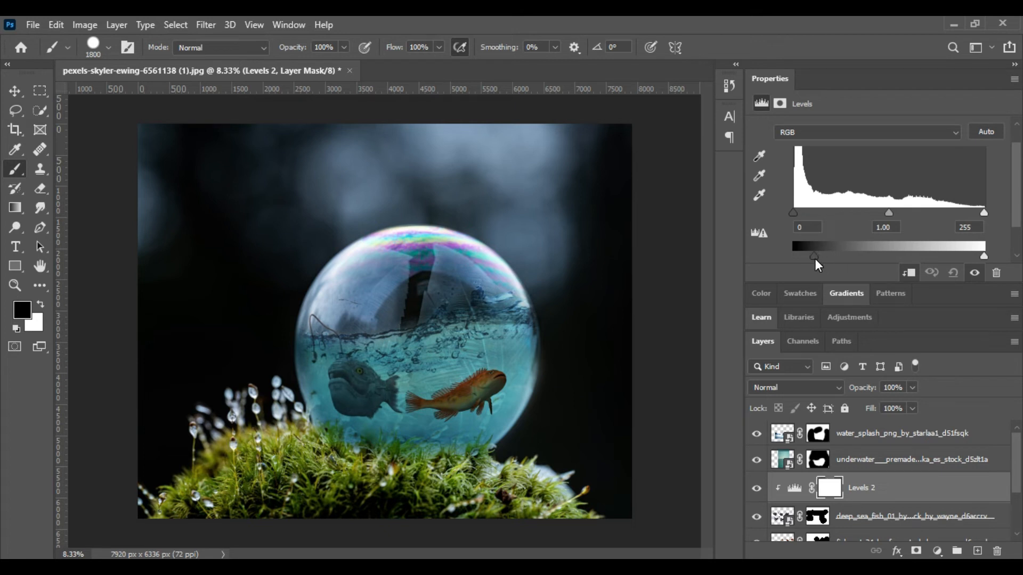
drag(774, 268, 806, 264)
Step: Create a new layer above the water splash layer, fill it with black and add a layer mask
click(871, 423)
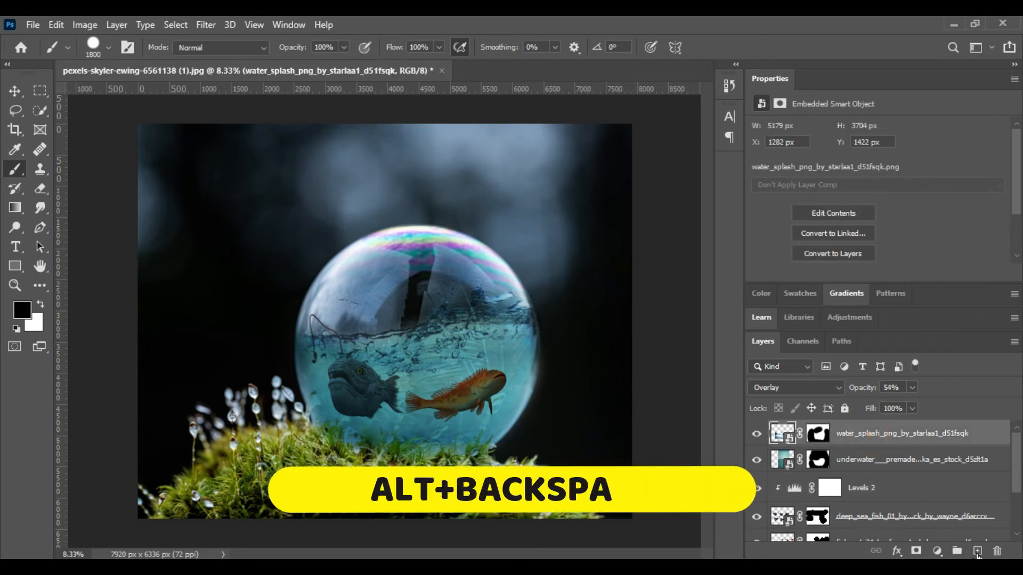
click(978, 551)
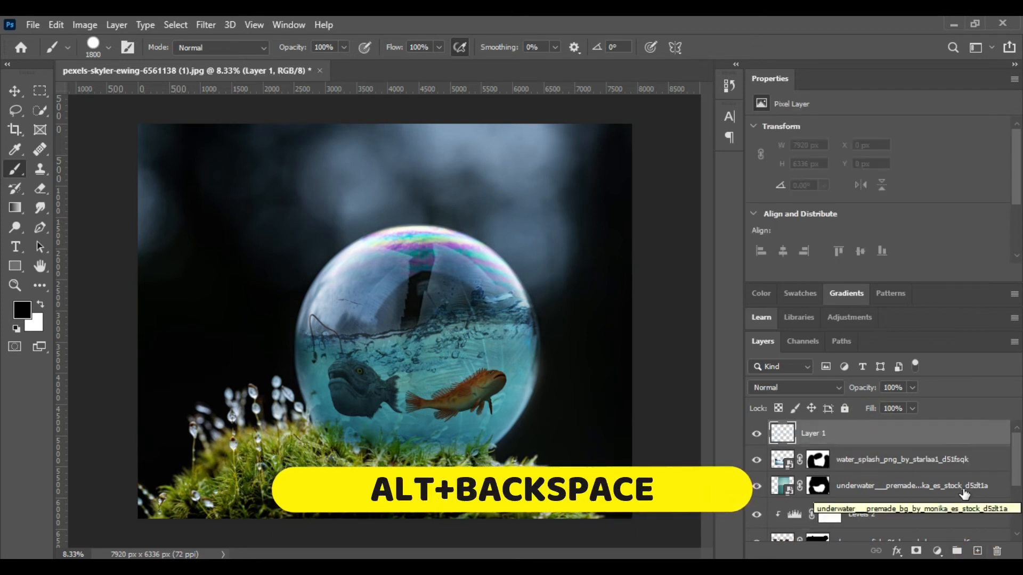
key(alt+BackSpace)
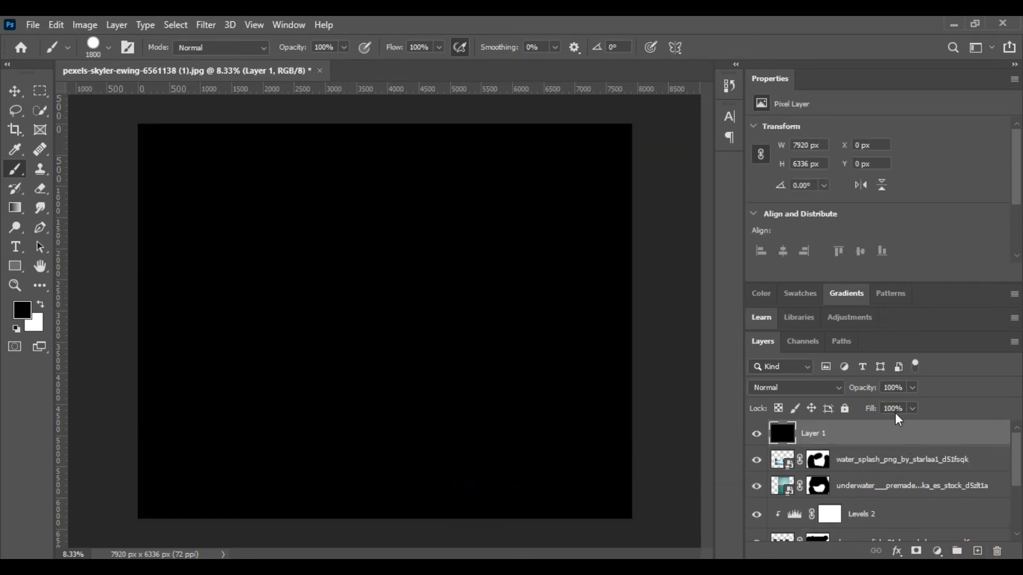
click(924, 554)
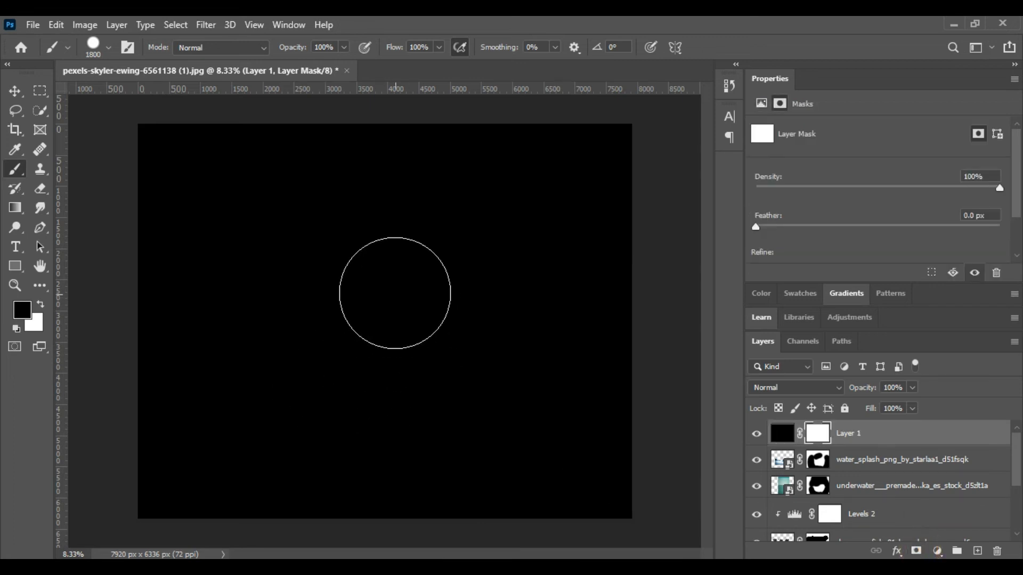
Step: With a soft black brush at 0% hardness, enlarged to 2500 px, paint the black layer's mask to reveal the bubble and moss
right_click(368, 267)
drag(450, 335, 2, 420)
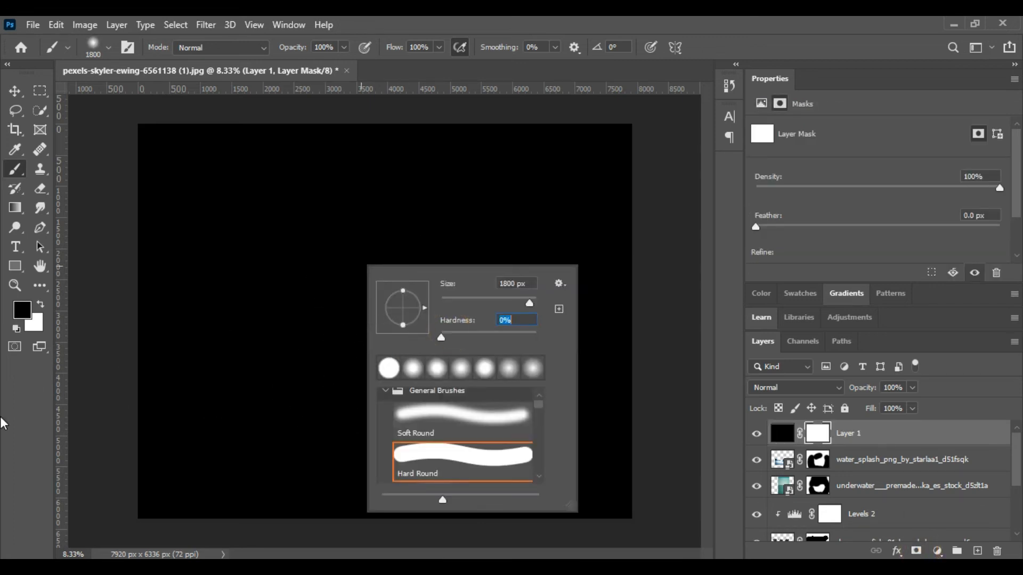
click(22, 417)
key(bracketright)
key(bracketright)
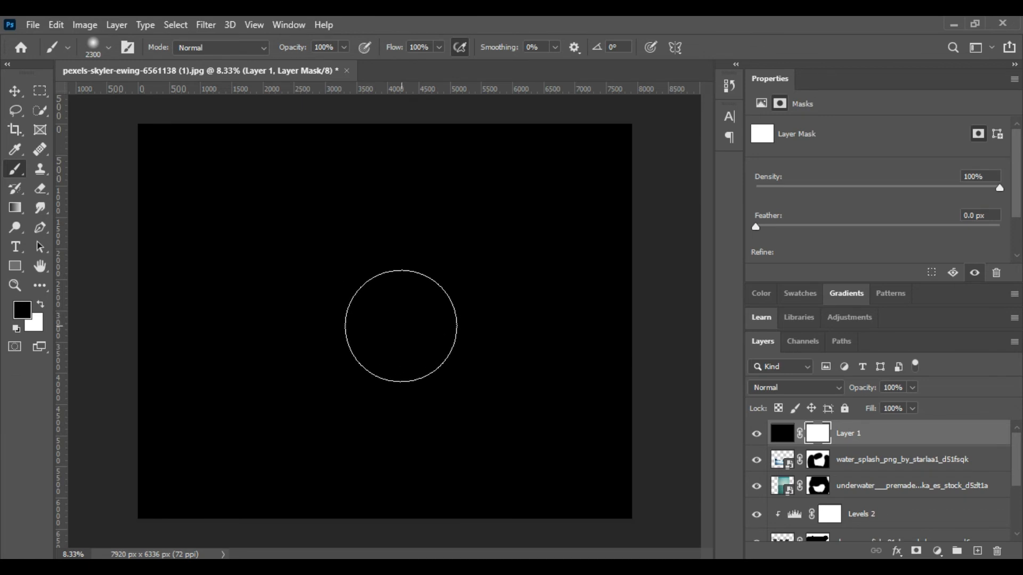
click(385, 335)
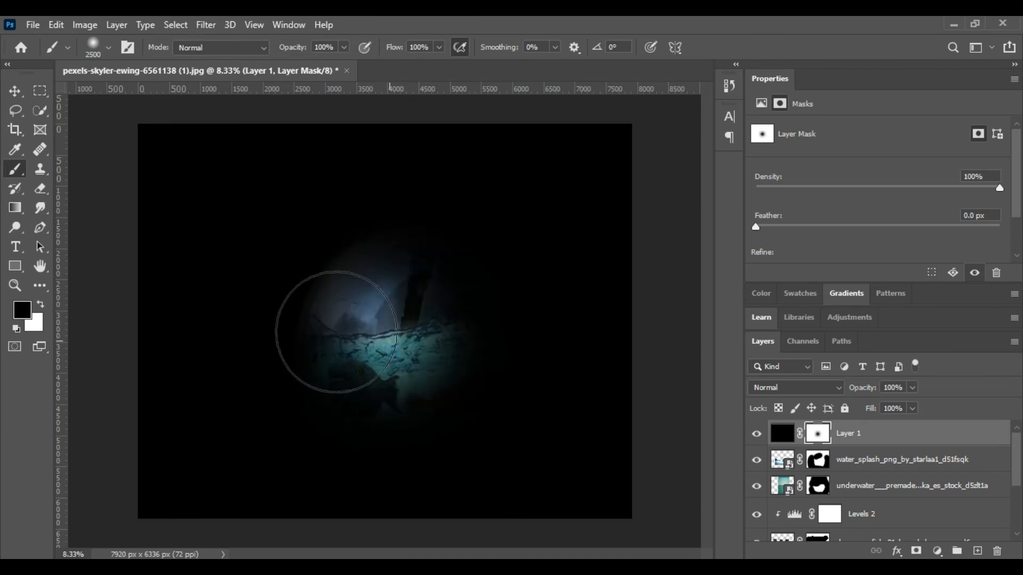
mouse_move(315, 331)
mouse_down()
mouse_move(462, 284)
mouse_move(486, 334)
mouse_move(445, 420)
mouse_move(364, 452)
mouse_move(375, 445)
mouse_move(375, 415)
mouse_move(250, 445)
mouse_move(274, 472)
mouse_move(506, 461)
mouse_move(534, 520)
mouse_move(648, 448)
mouse_up()
Step: Paint white on the black layer's mask over the background around the bubble's upper edge, and set that layer's opacity to 53%
click(911, 388)
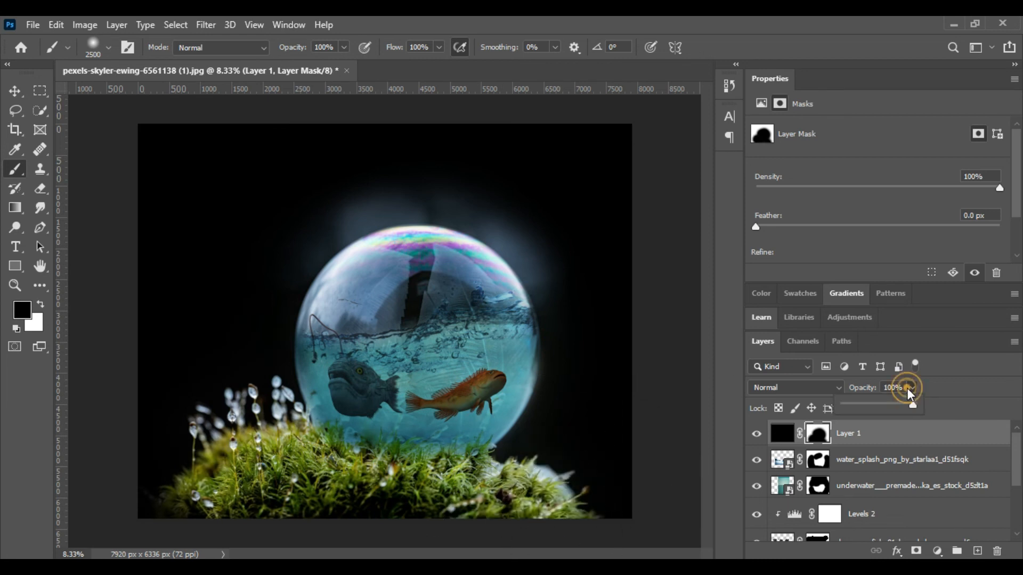
mouse_move(915, 403)
mouse_down()
mouse_move(887, 404)
mouse_move(909, 407)
mouse_up()
key(x)
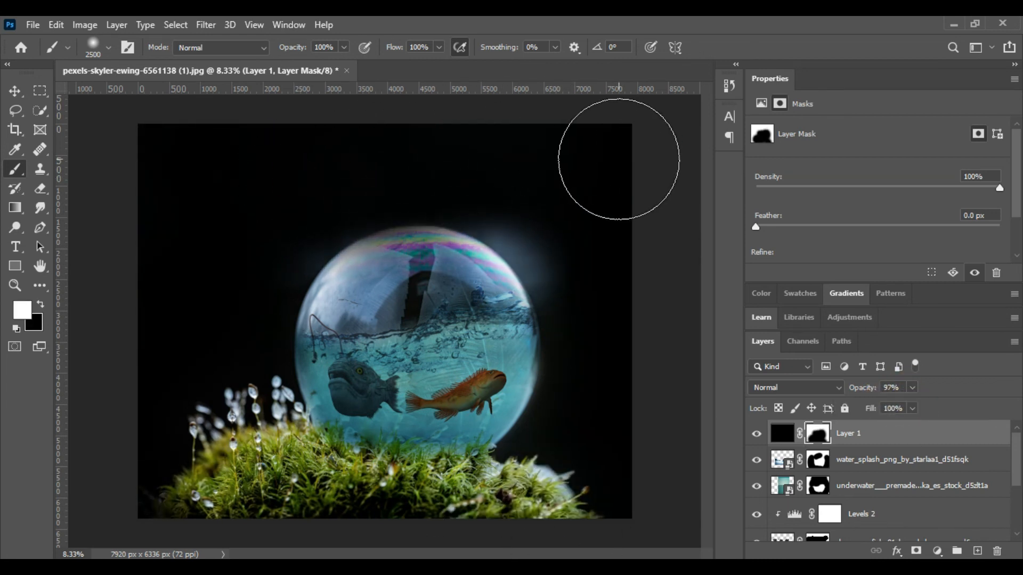
mouse_move(272, 187)
mouse_down()
mouse_move(572, 210)
mouse_move(623, 294)
mouse_move(315, 155)
mouse_move(301, 190)
mouse_move(548, 221)
mouse_move(253, 248)
mouse_move(254, 233)
mouse_move(325, 177)
mouse_move(487, 170)
mouse_move(545, 195)
mouse_move(497, 167)
mouse_move(525, 224)
mouse_up()
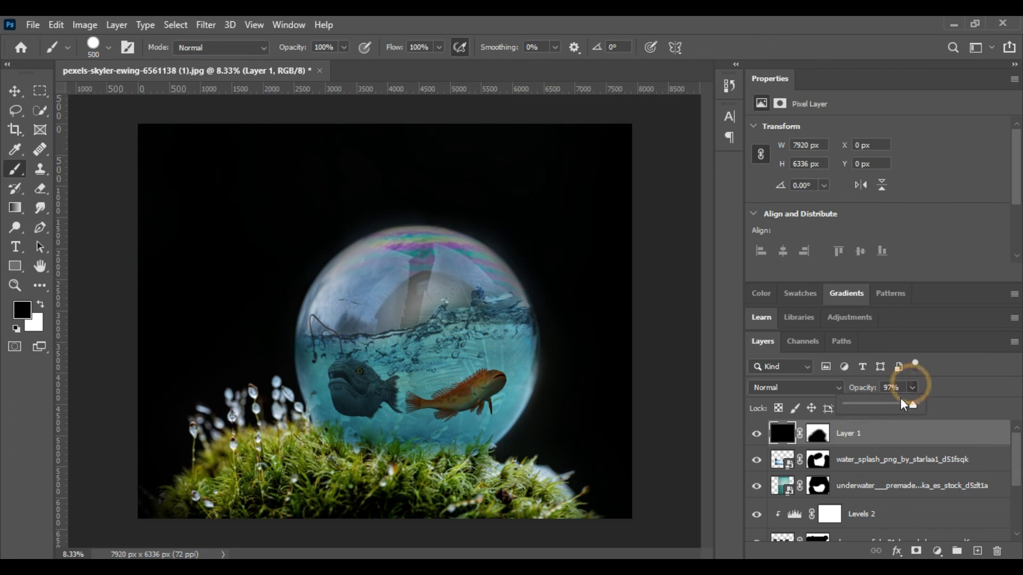
drag(879, 404, 879, 405)
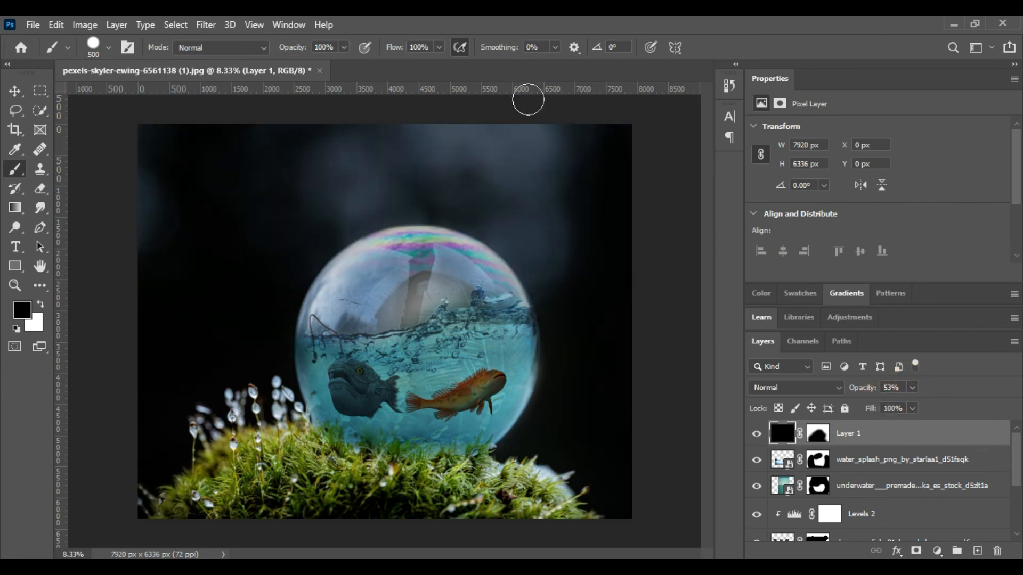
Step: Add a Hue/Saturation adjustment above the black layer with saturation +34 and hue -4
click(939, 552)
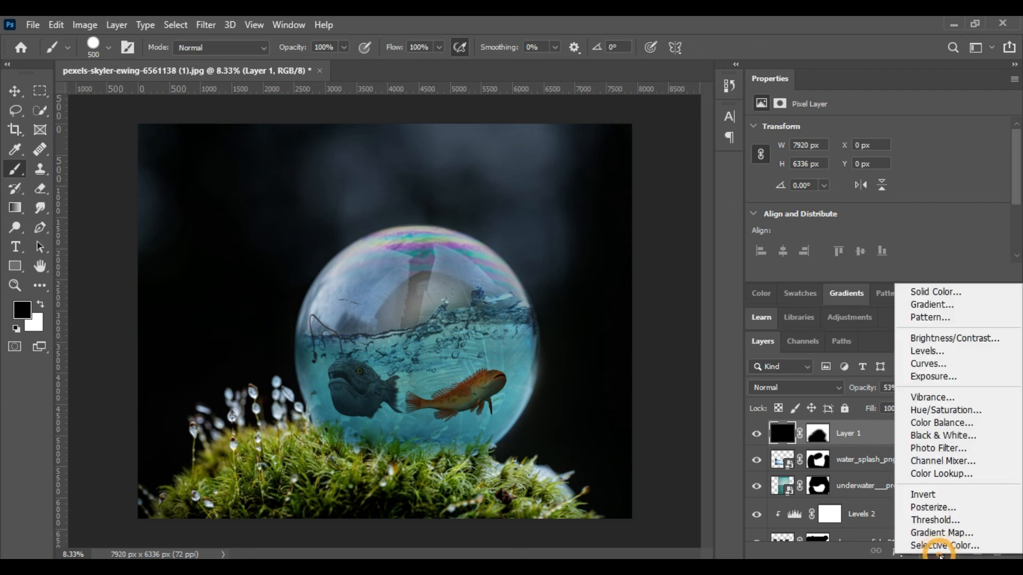
click(951, 411)
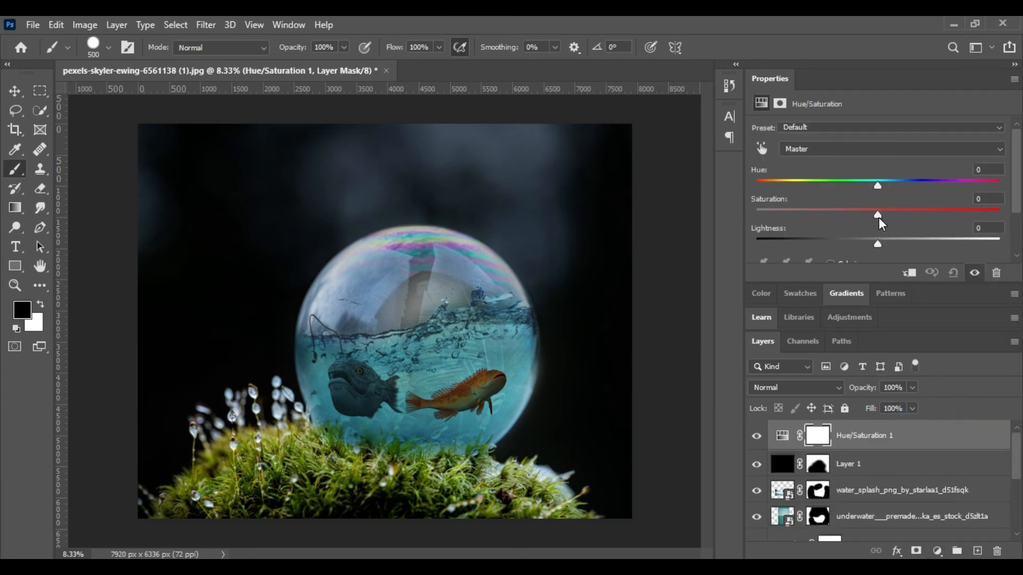
drag(878, 217, 903, 216)
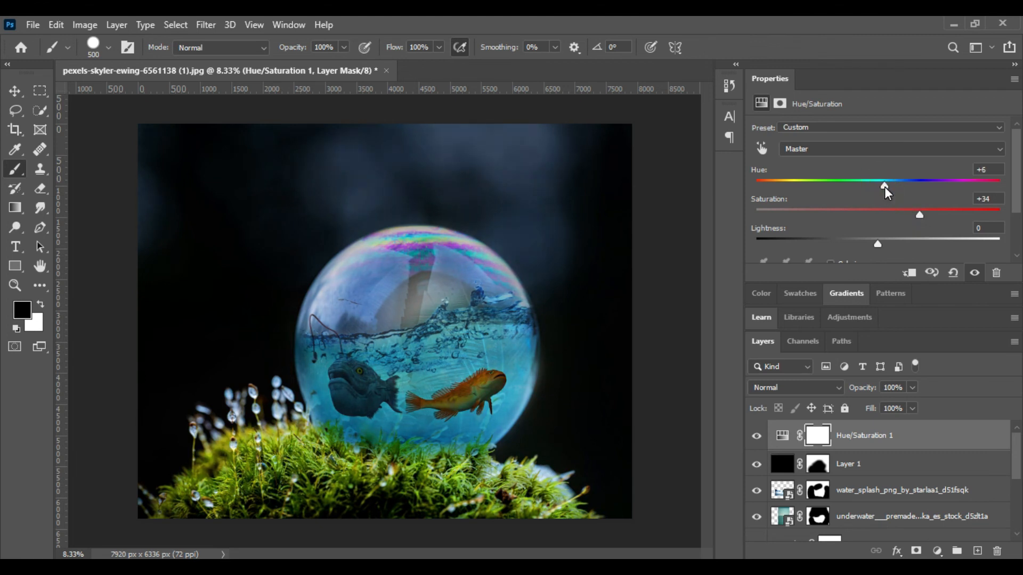
drag(881, 187, 874, 191)
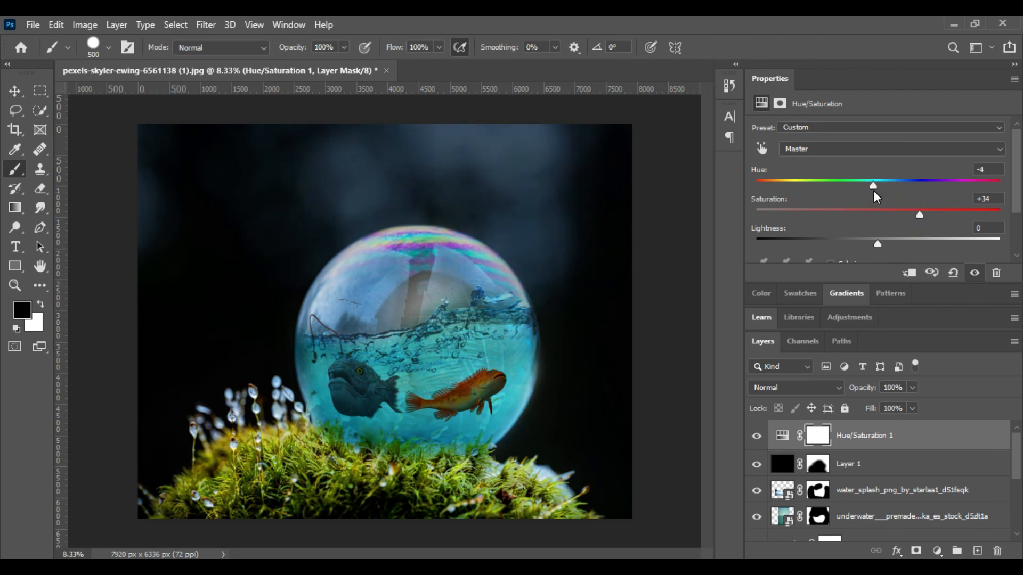
Step: Lower the opacity of the deep sea fish layer so the anglerfish blends into the water
key(v)
scroll(866, 506, down, 5)
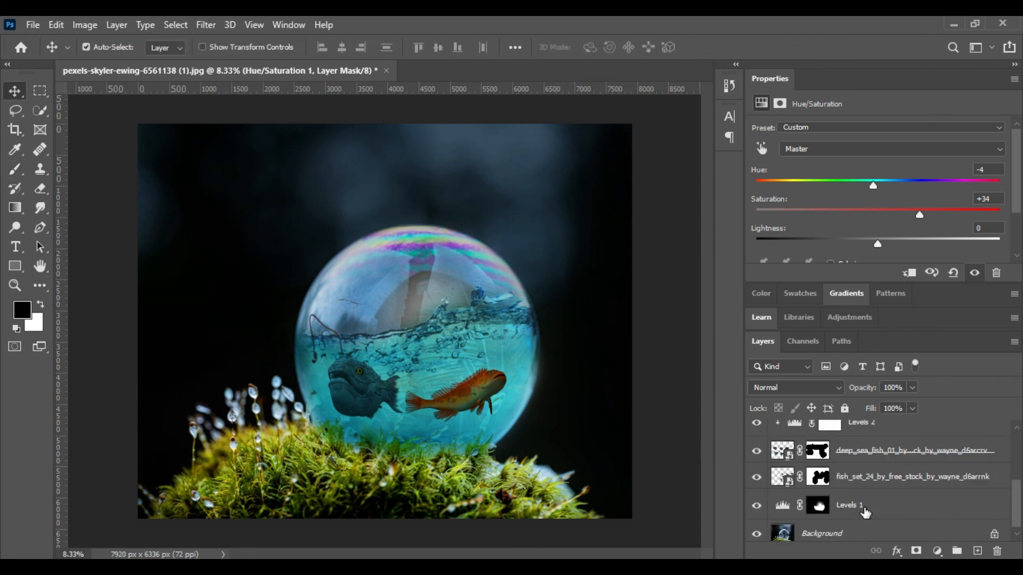
click(862, 452)
click(912, 388)
drag(916, 405, 894, 406)
Step: Set the opacity of the fish_set_24 layer to 80%
click(882, 483)
click(912, 388)
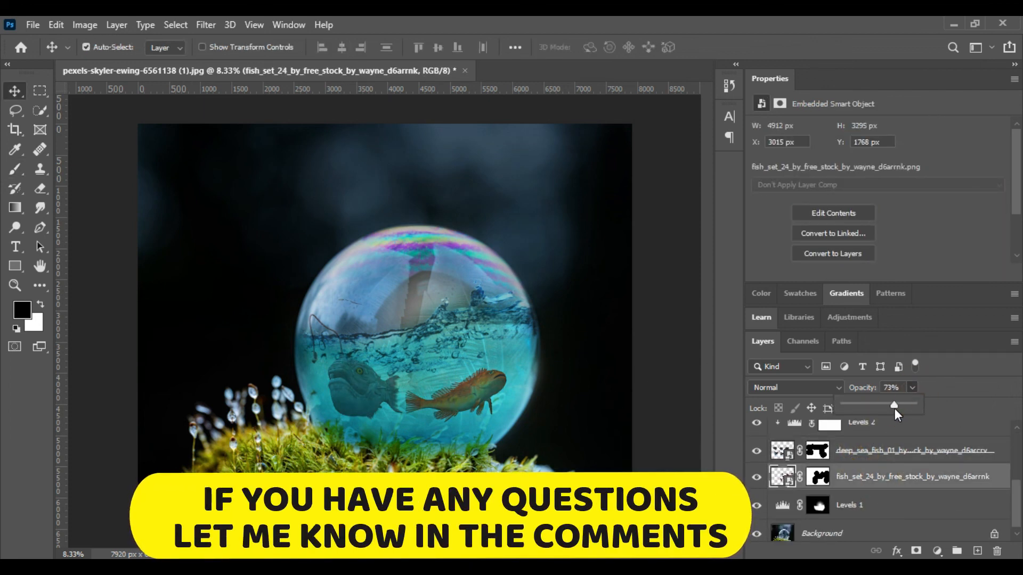
click(900, 405)
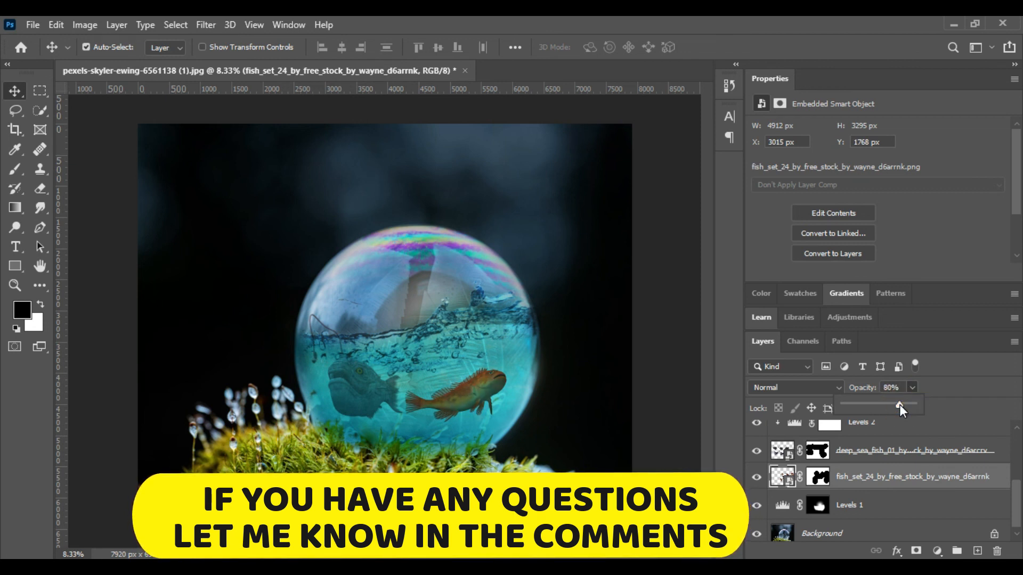